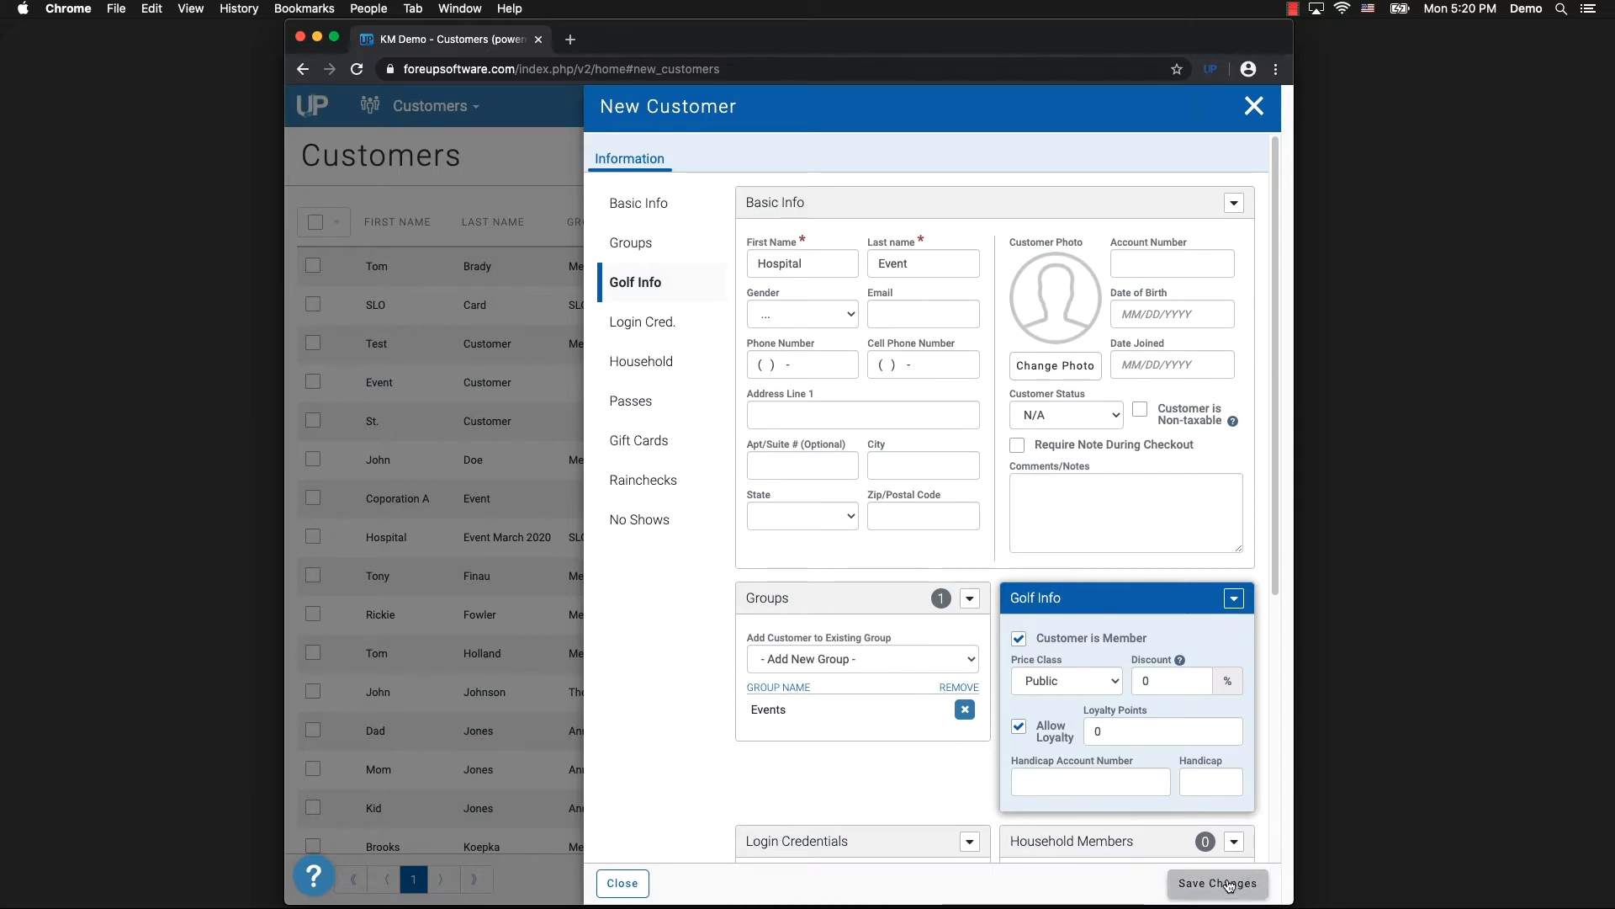
Save the new Hospital Event customer, then reopen the record to review its Accounts and Documents sections and save it again
left_click(1229, 884)
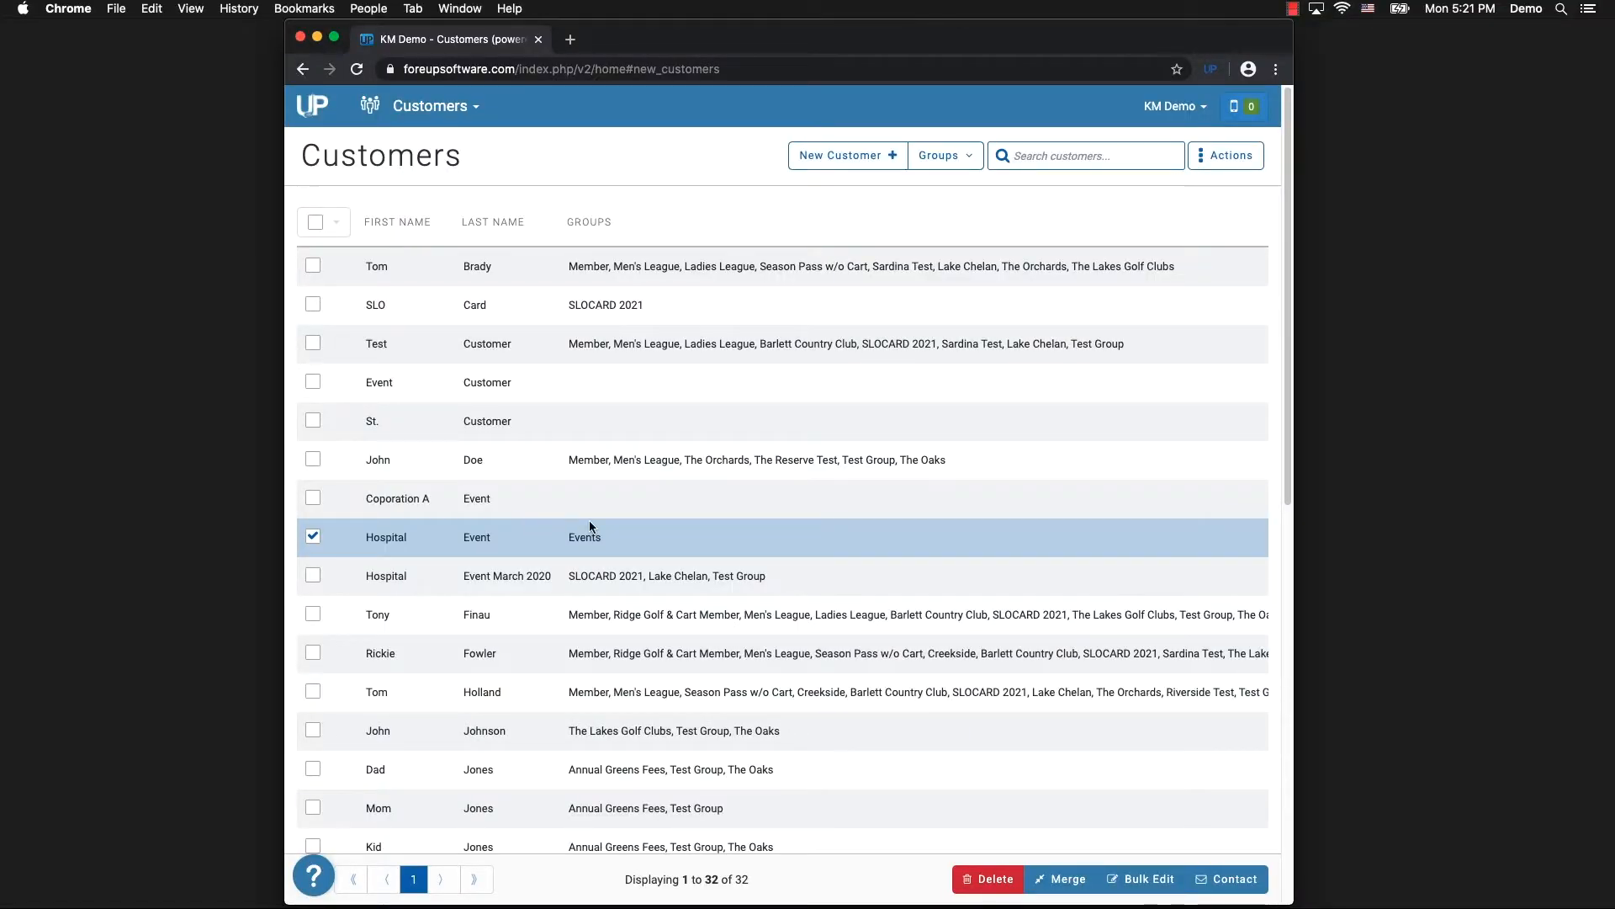
left_click(737, 537)
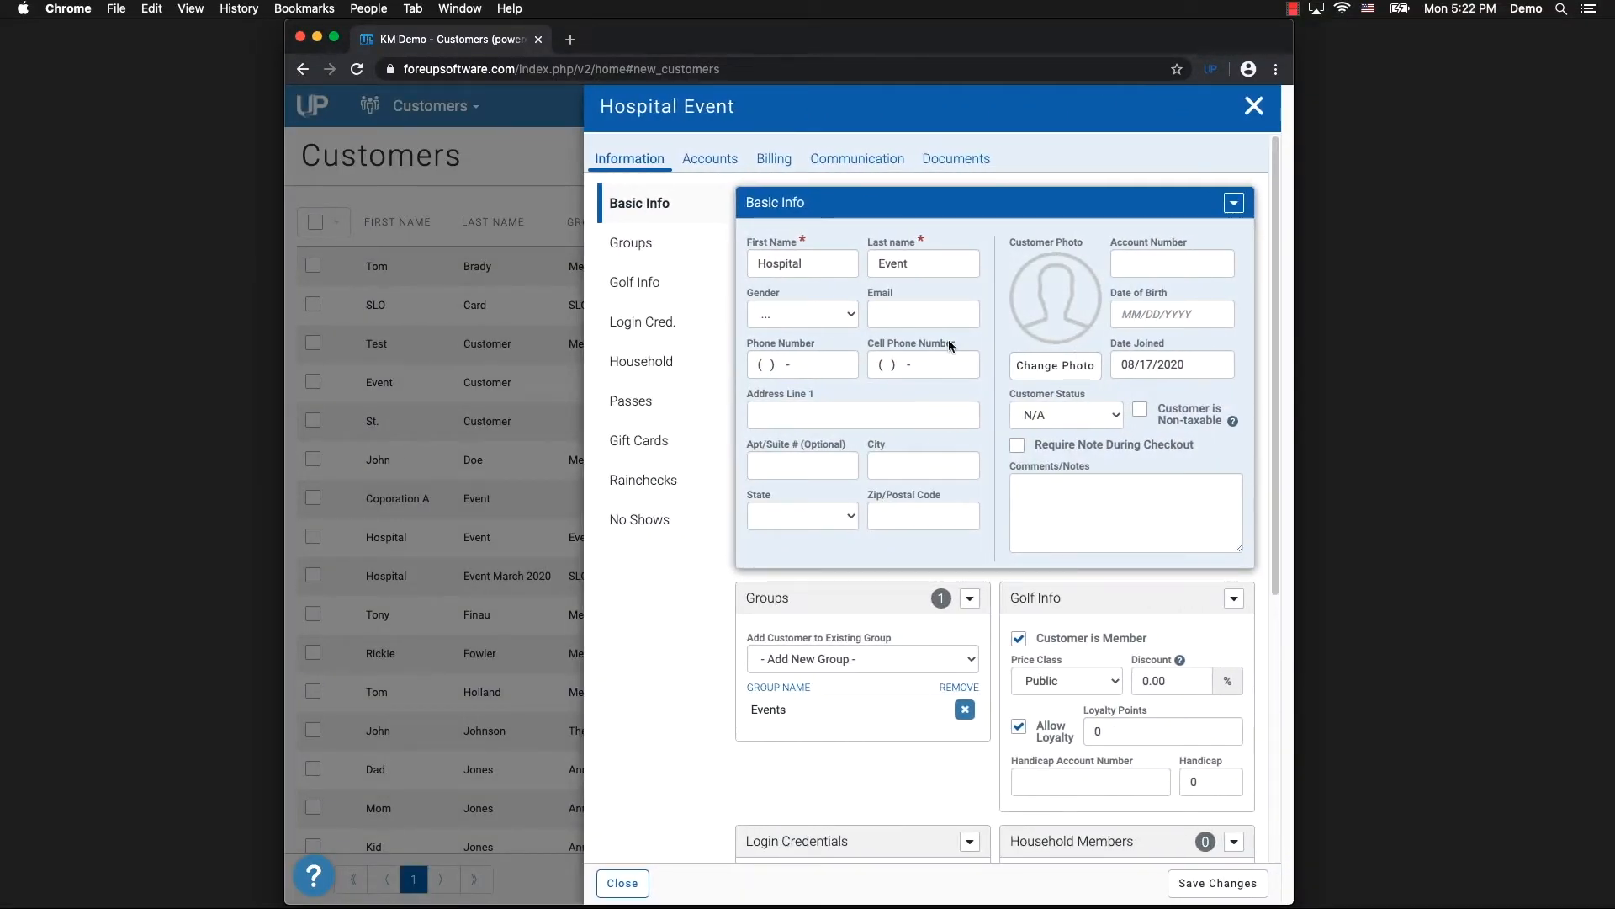
left_click(717, 168)
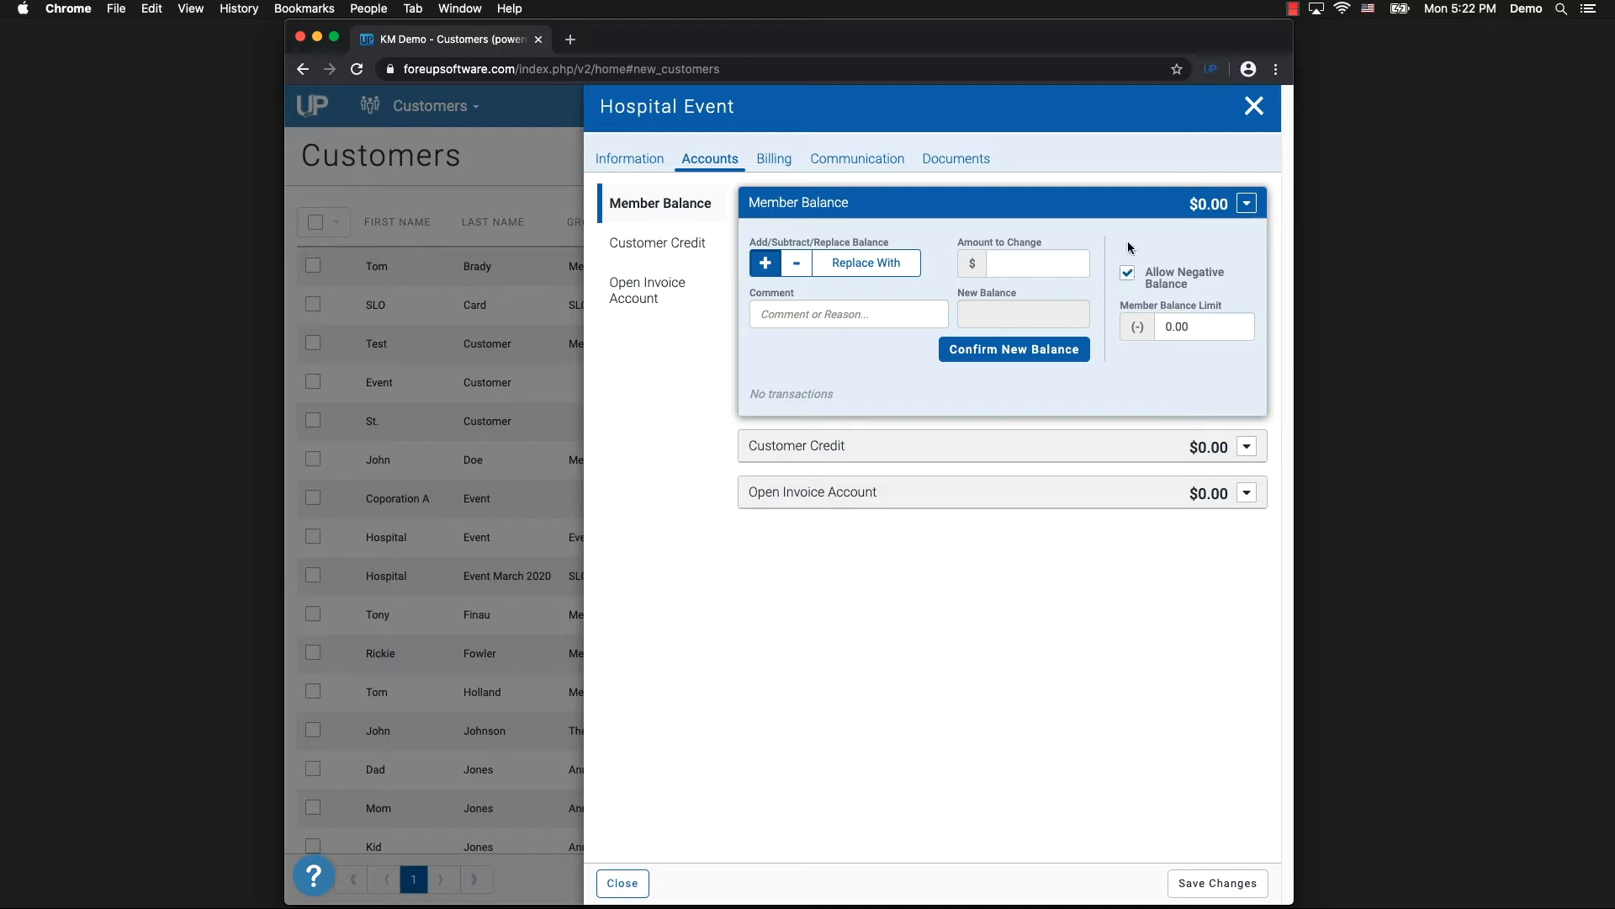
left_click(957, 166)
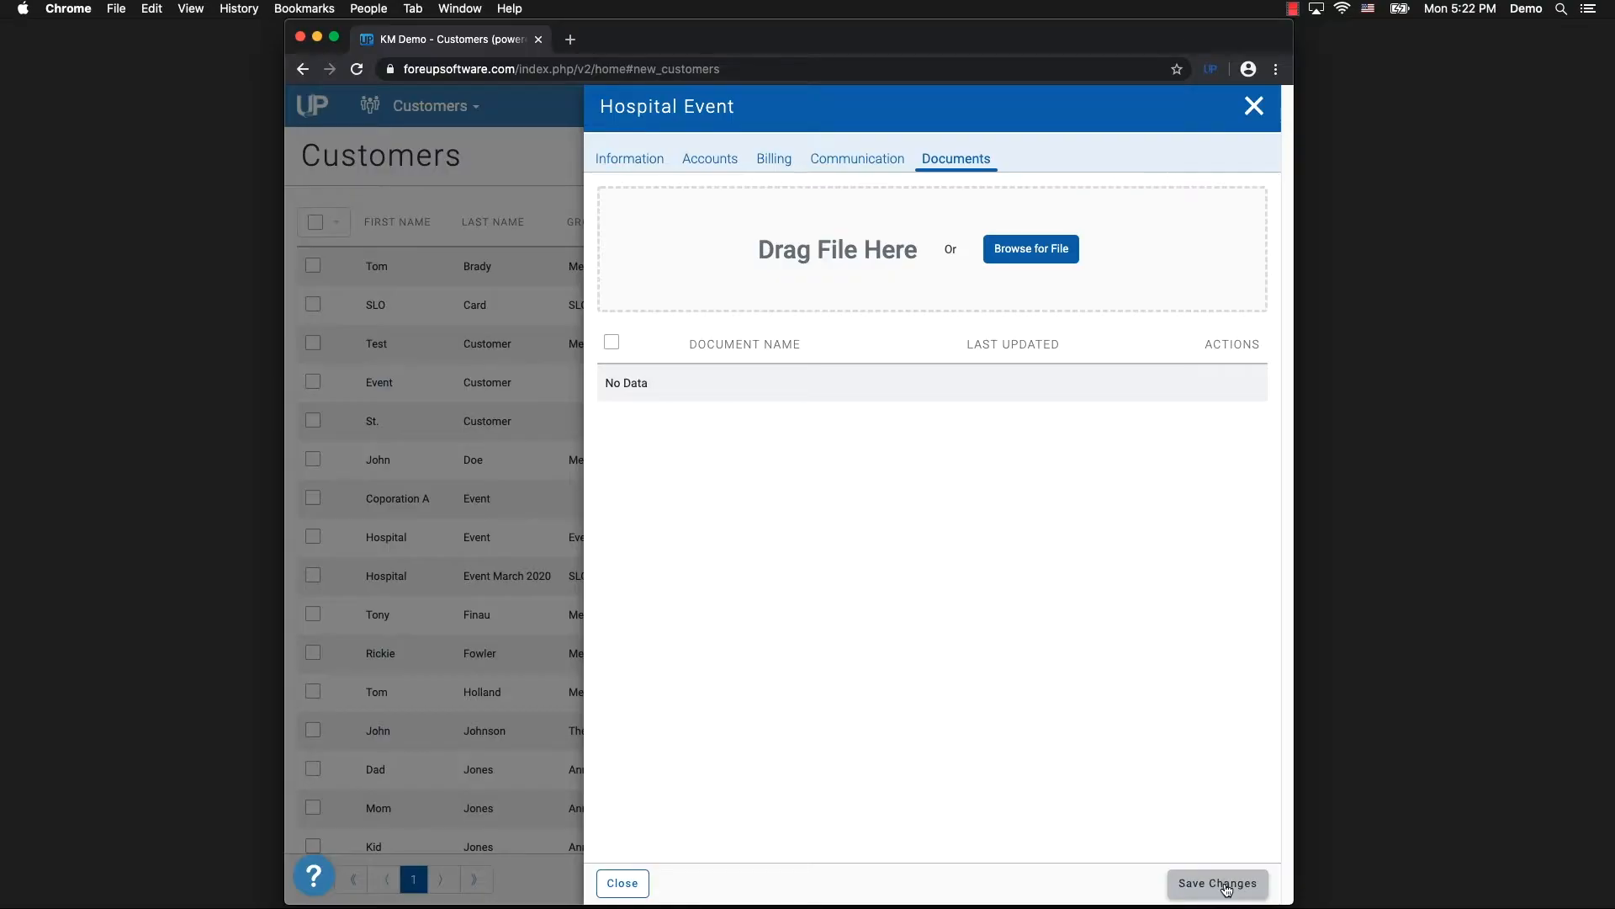
left_click(1225, 883)
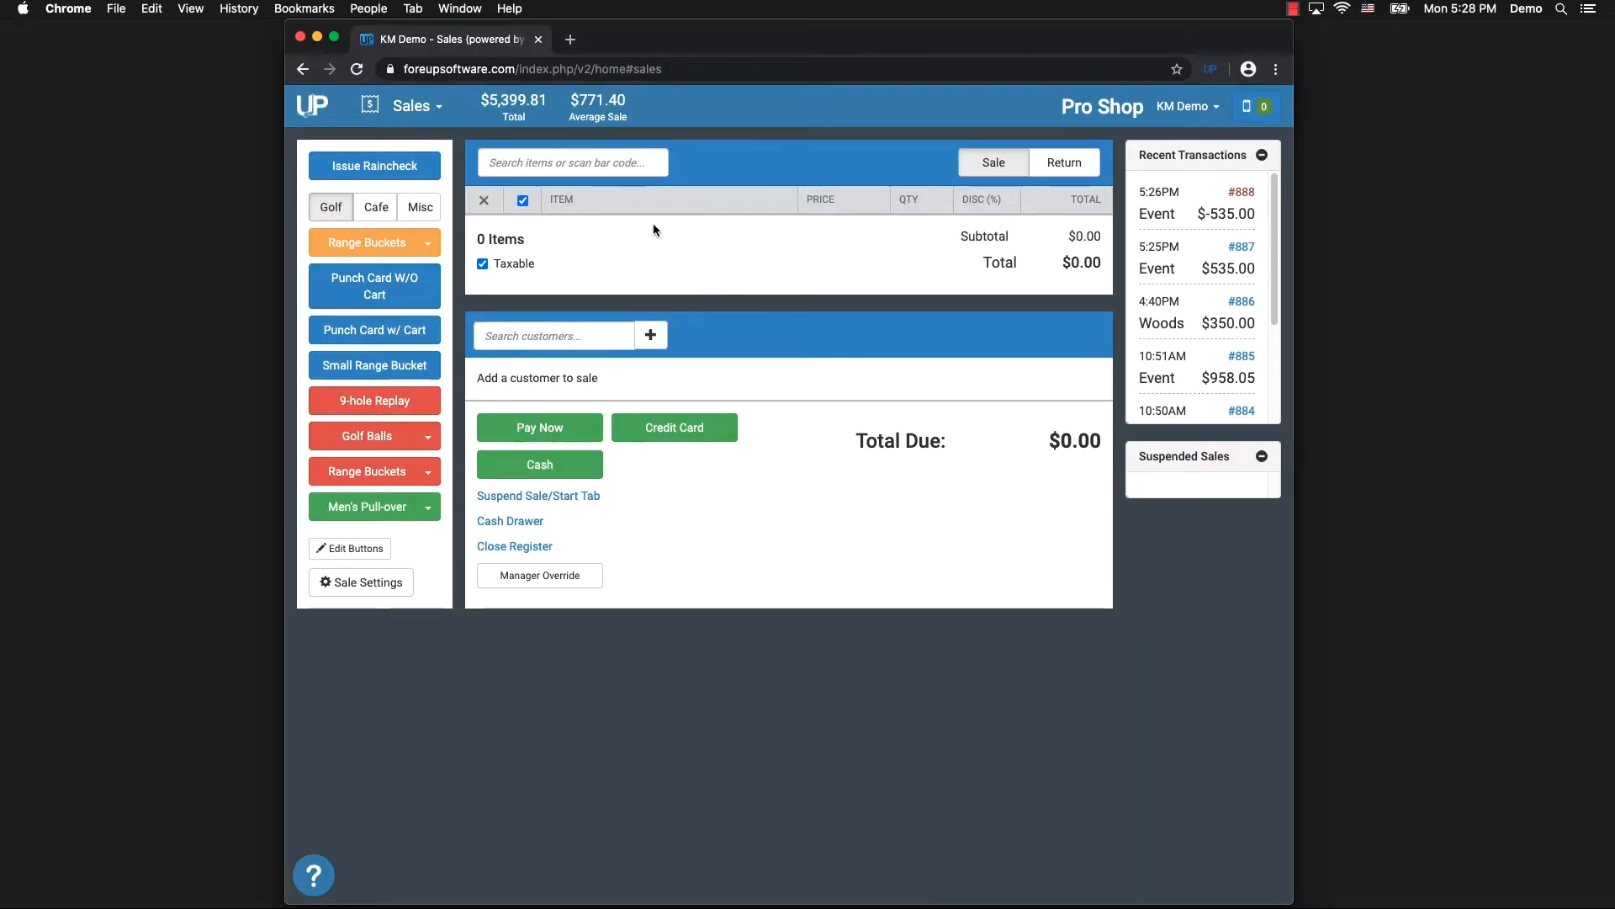
Find the Hospital Event customer by searching for "event" and attach it to the empty sale
left_click(572, 337)
type("even")
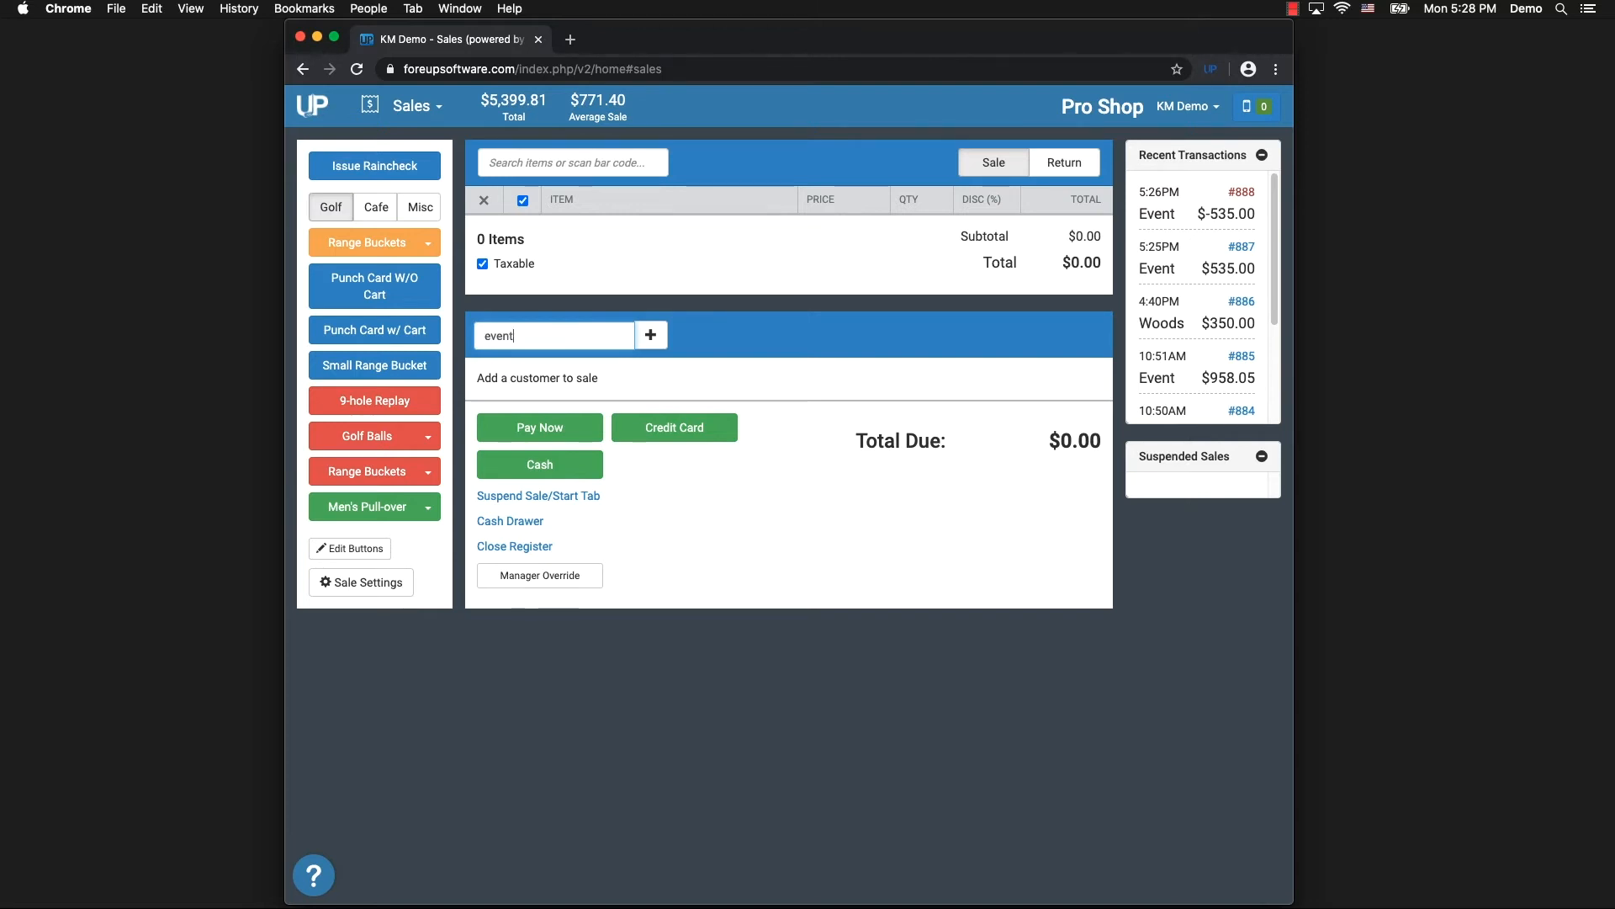
type("t")
left_click(575, 431)
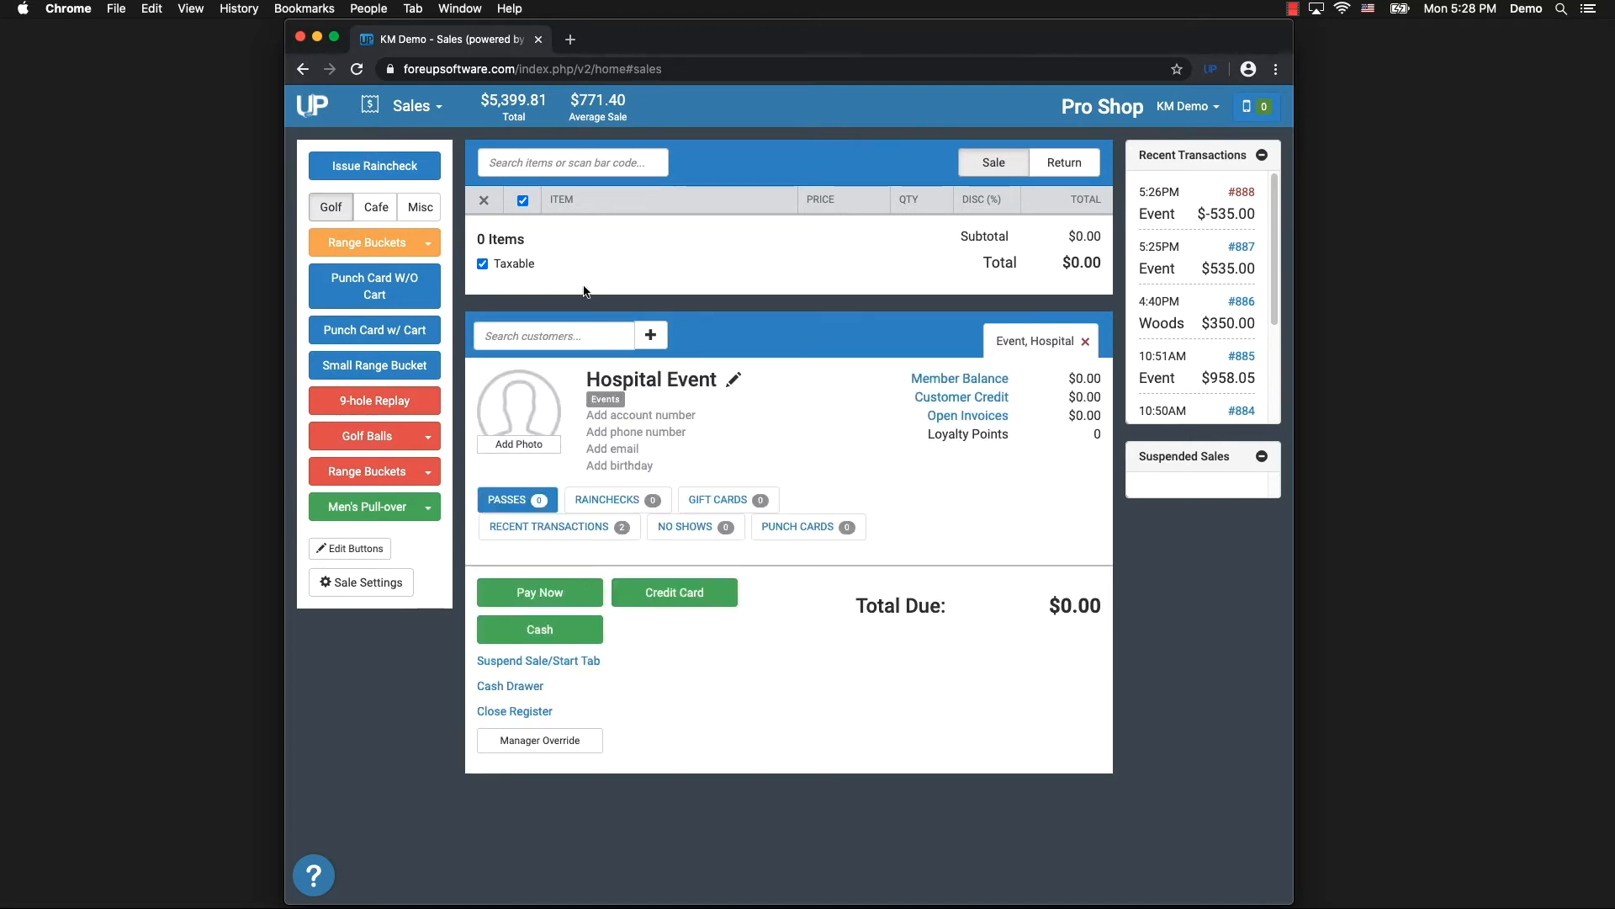
Add the Event Deposit item to the sale and set its price to 500
left_click(570, 162)
type("dep")
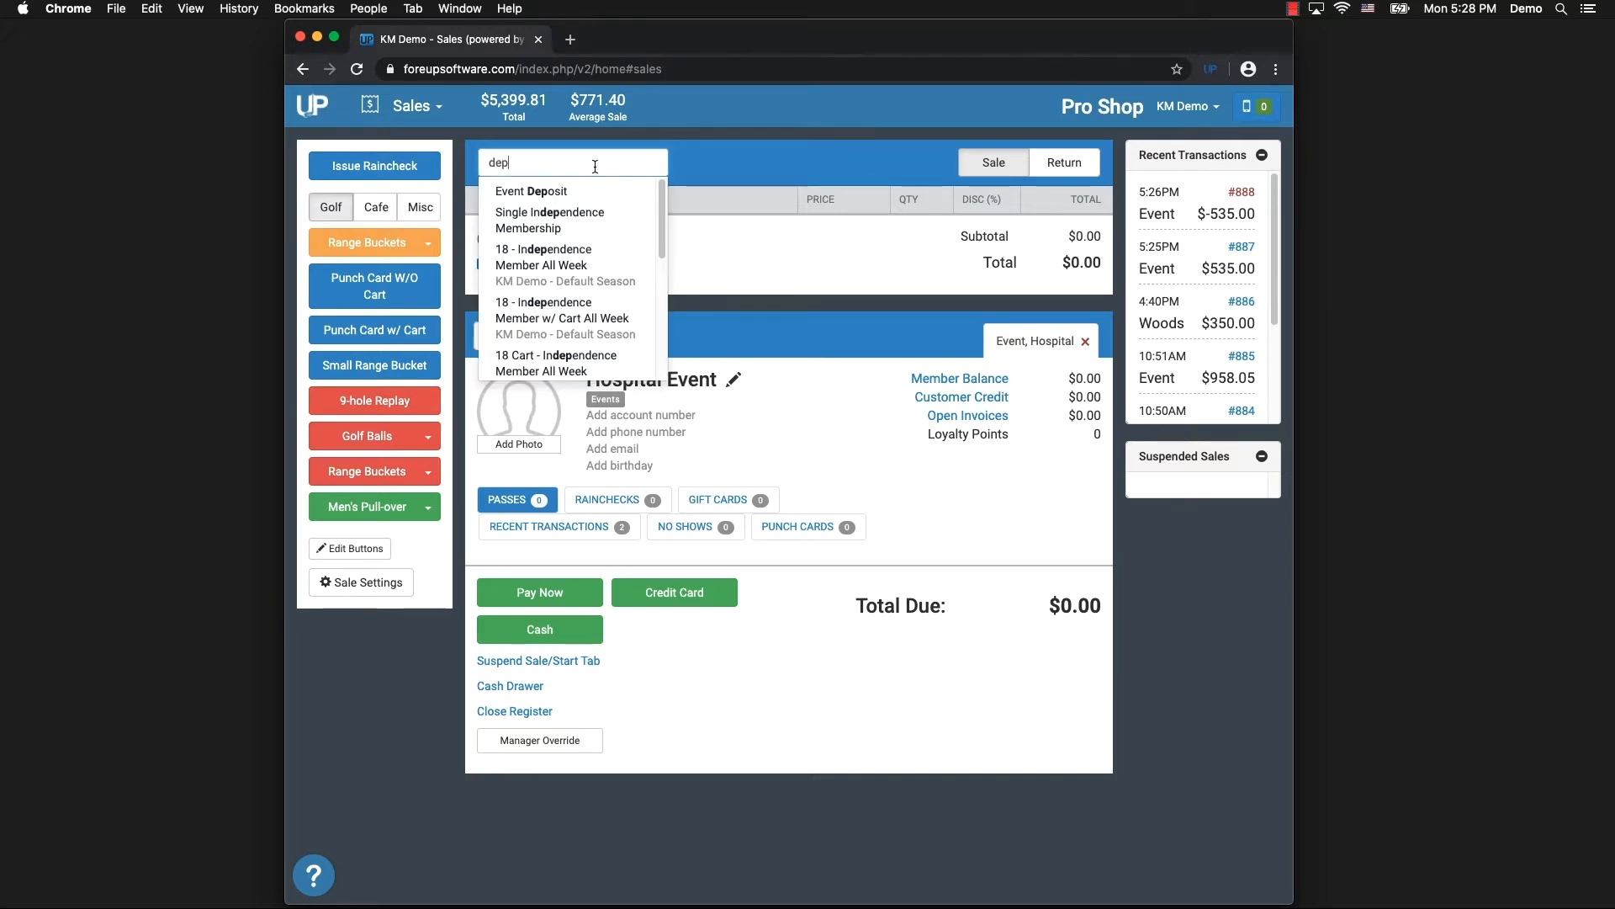
left_click(568, 188)
double_click(790, 234)
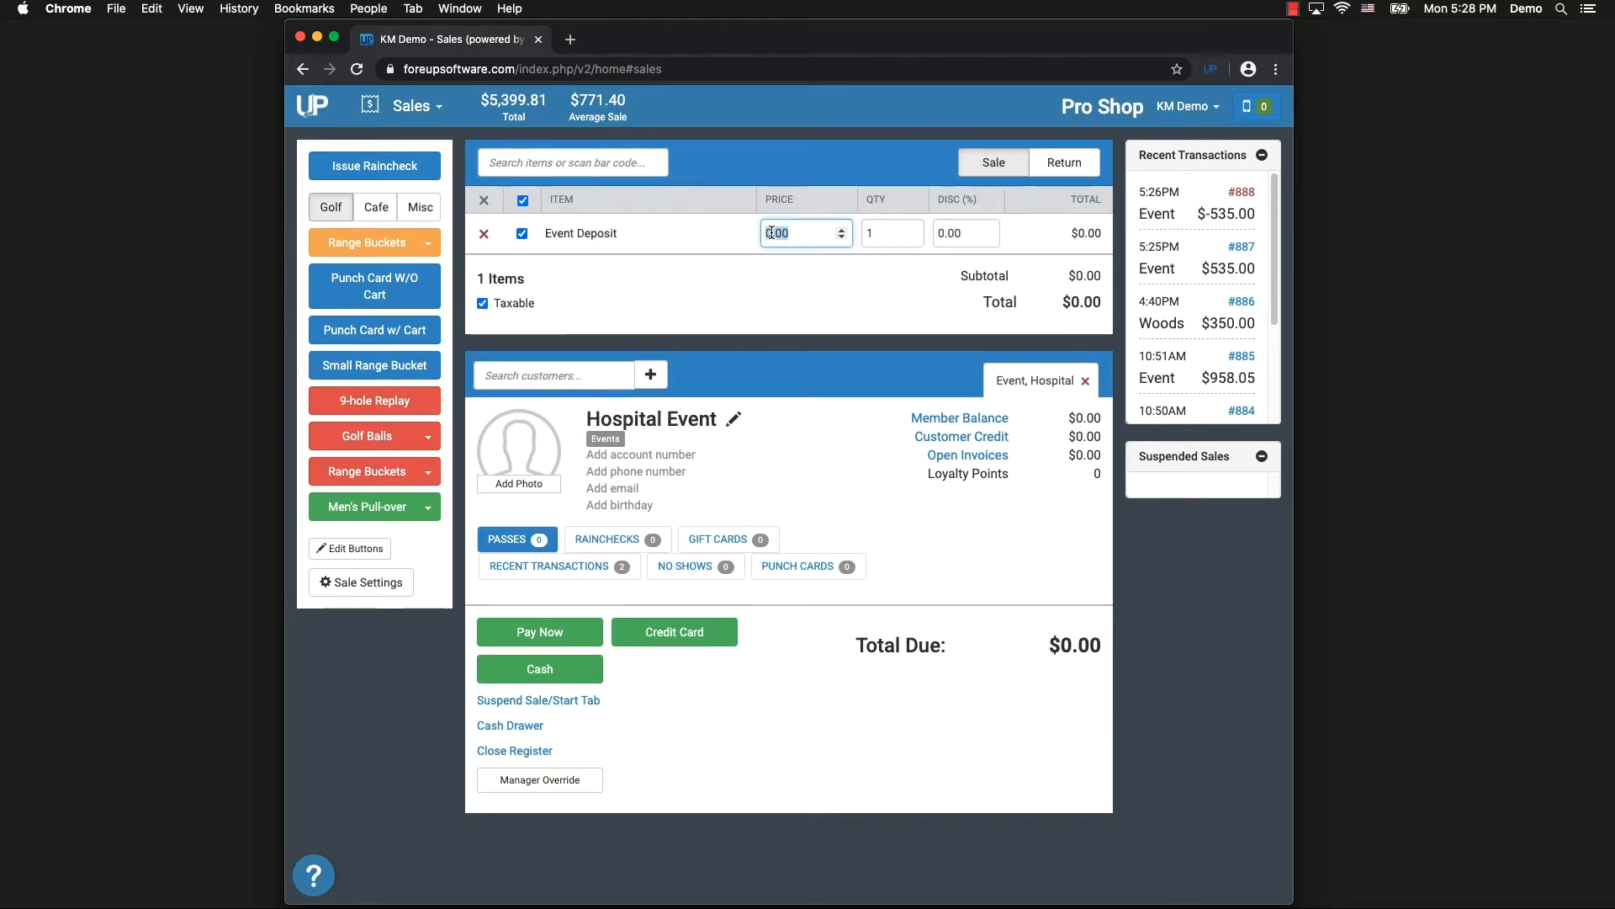
key("BackSpace")
type("500")
key("Return")
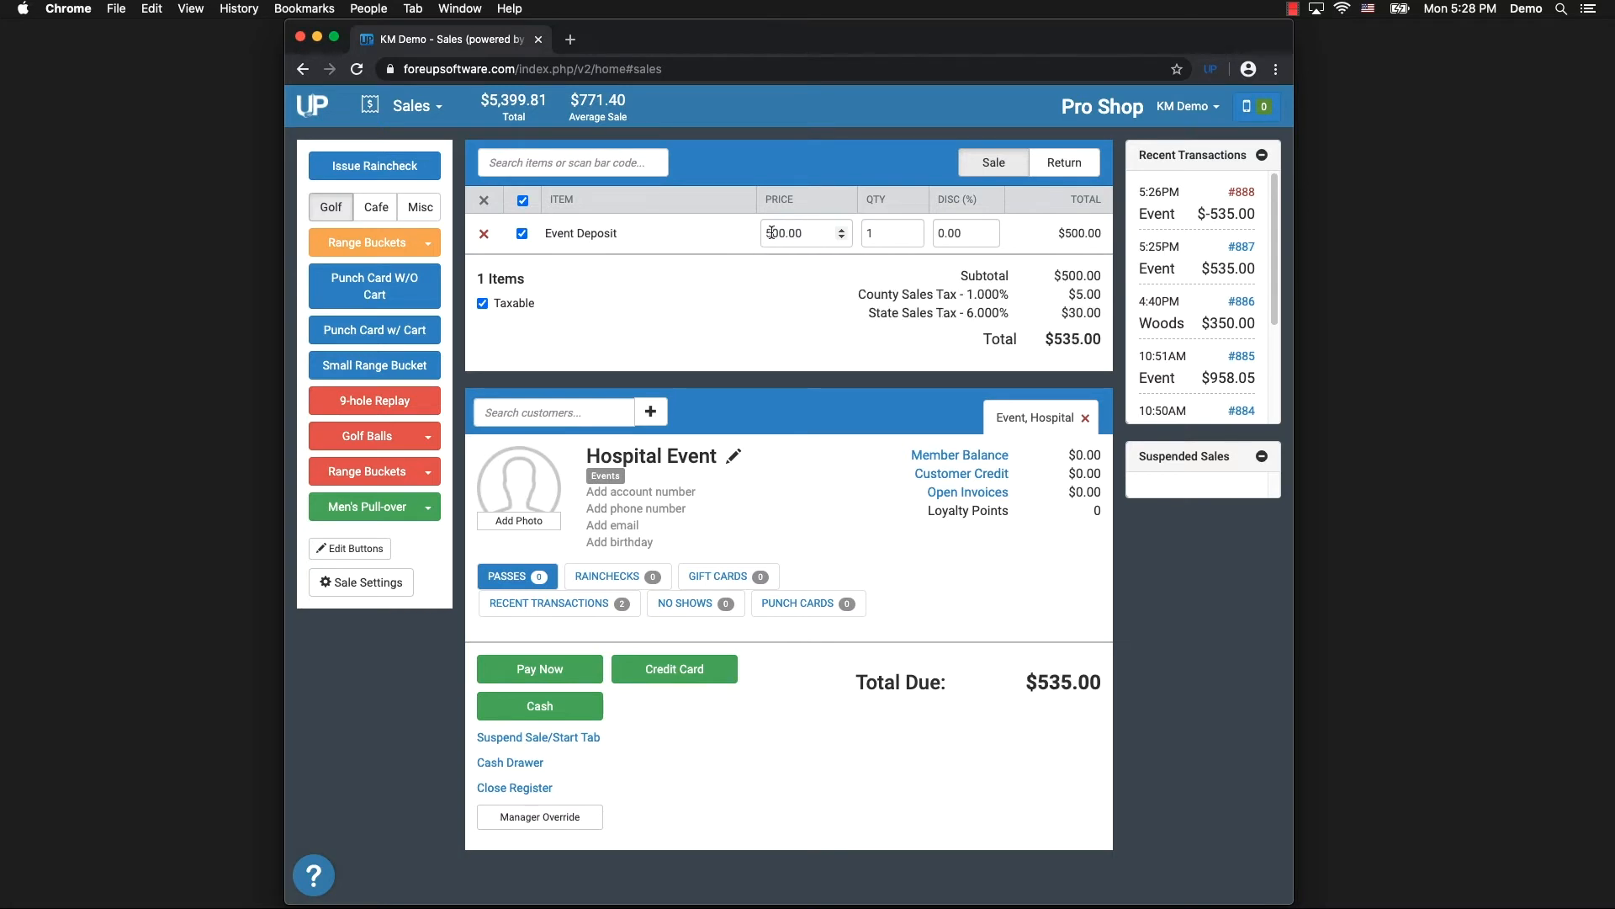
Add the Banquet Food Package - Chicken item to the sale and charge the full amount to the customer's Member Balance
left_click(556, 167)
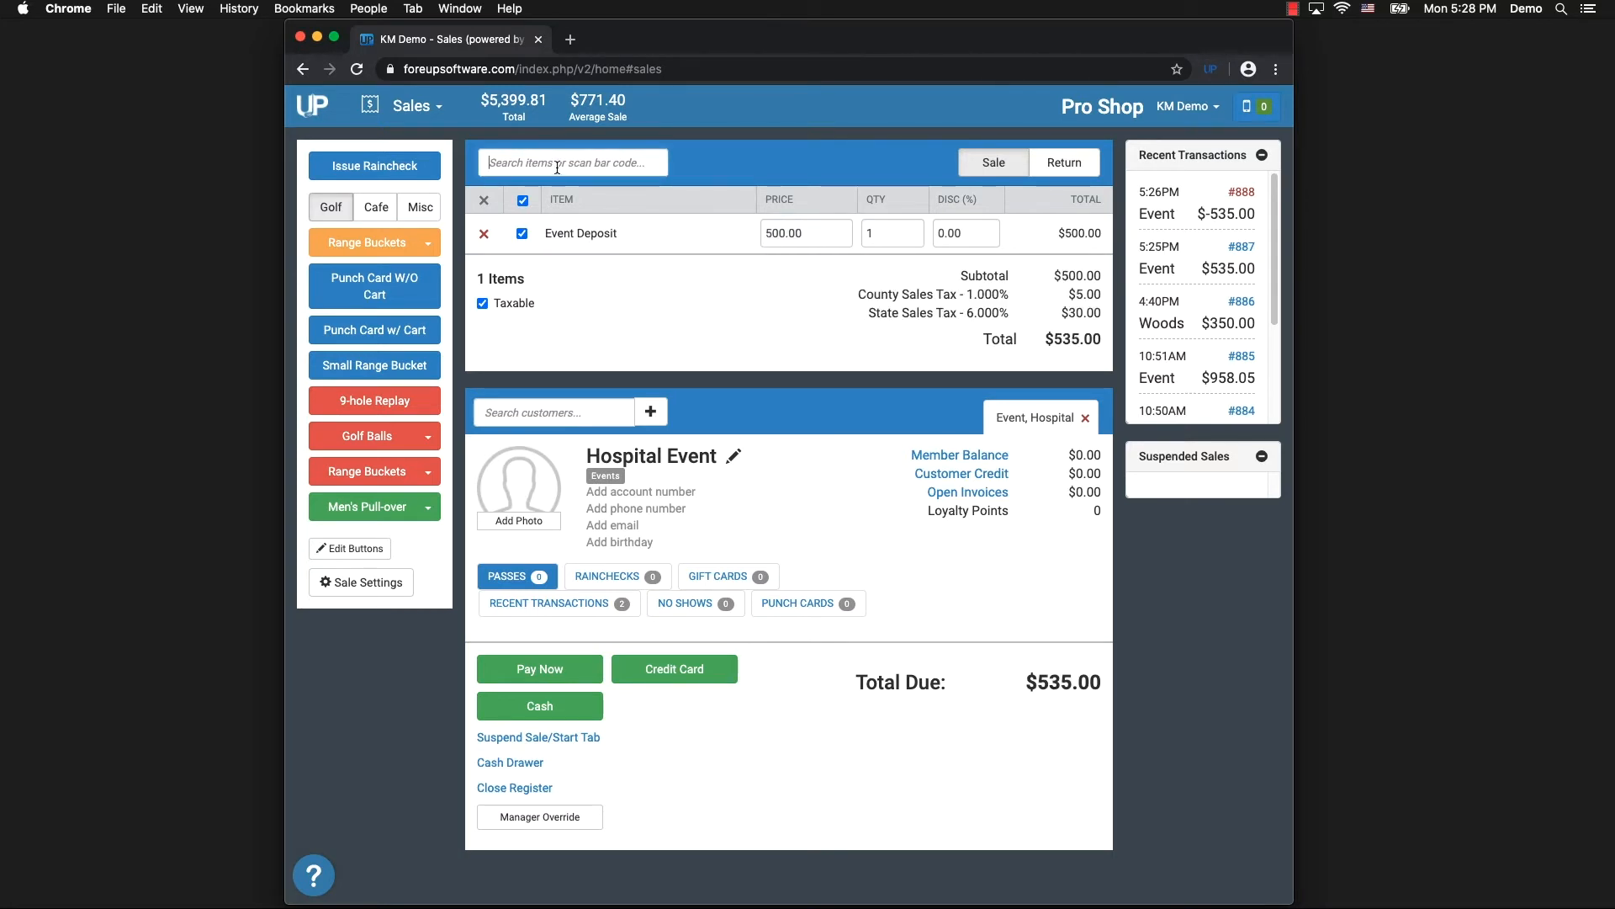
type("chicken")
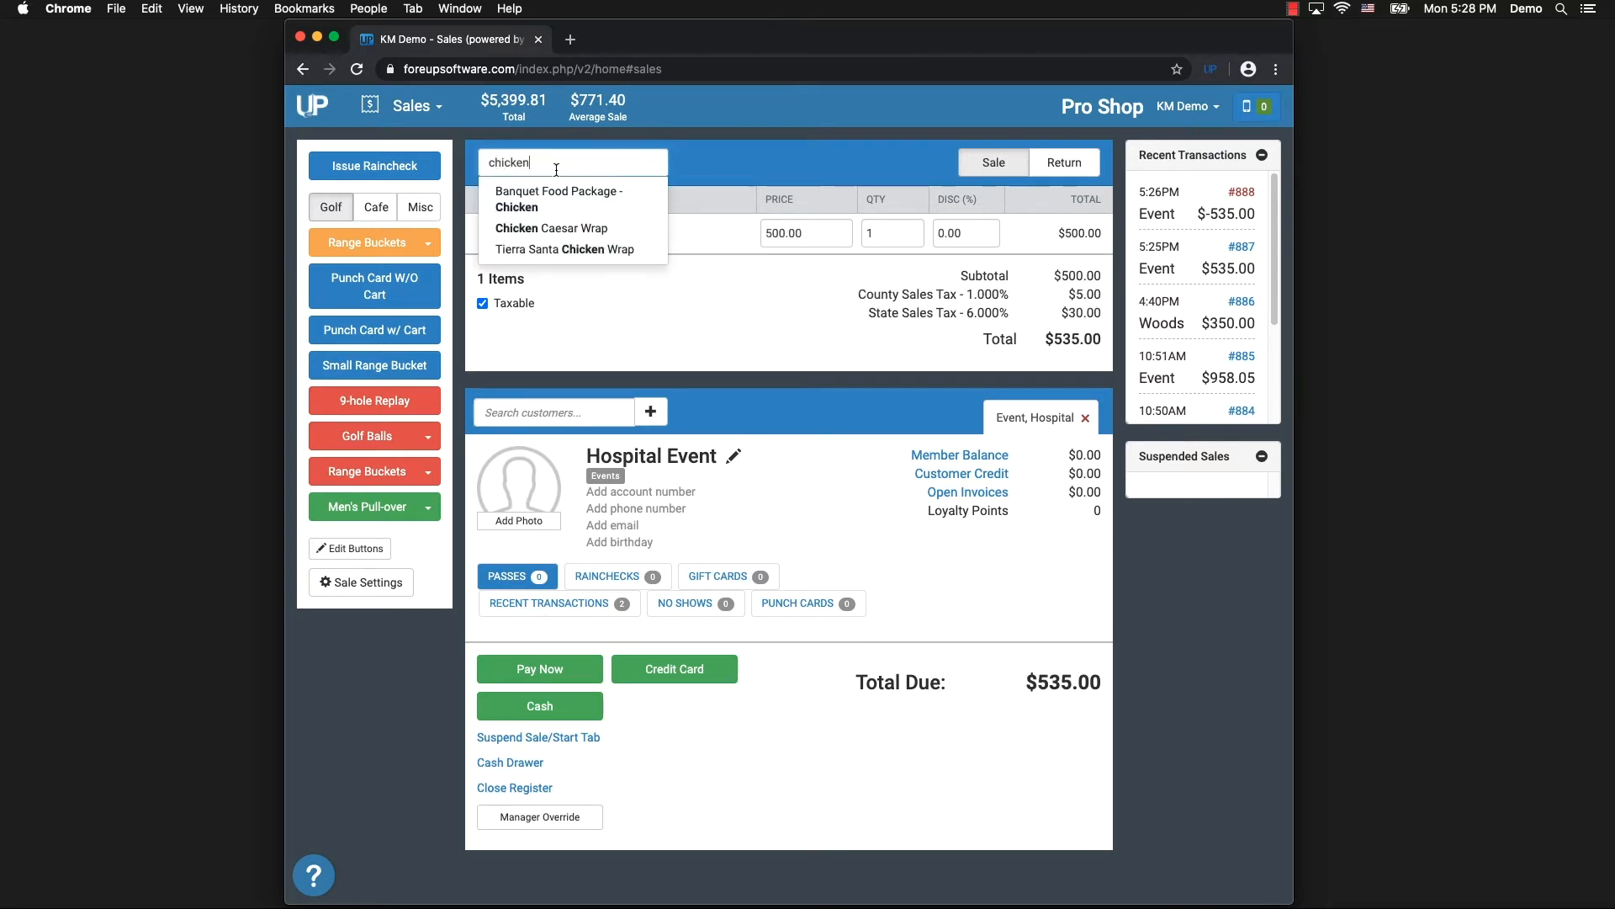
left_click(570, 208)
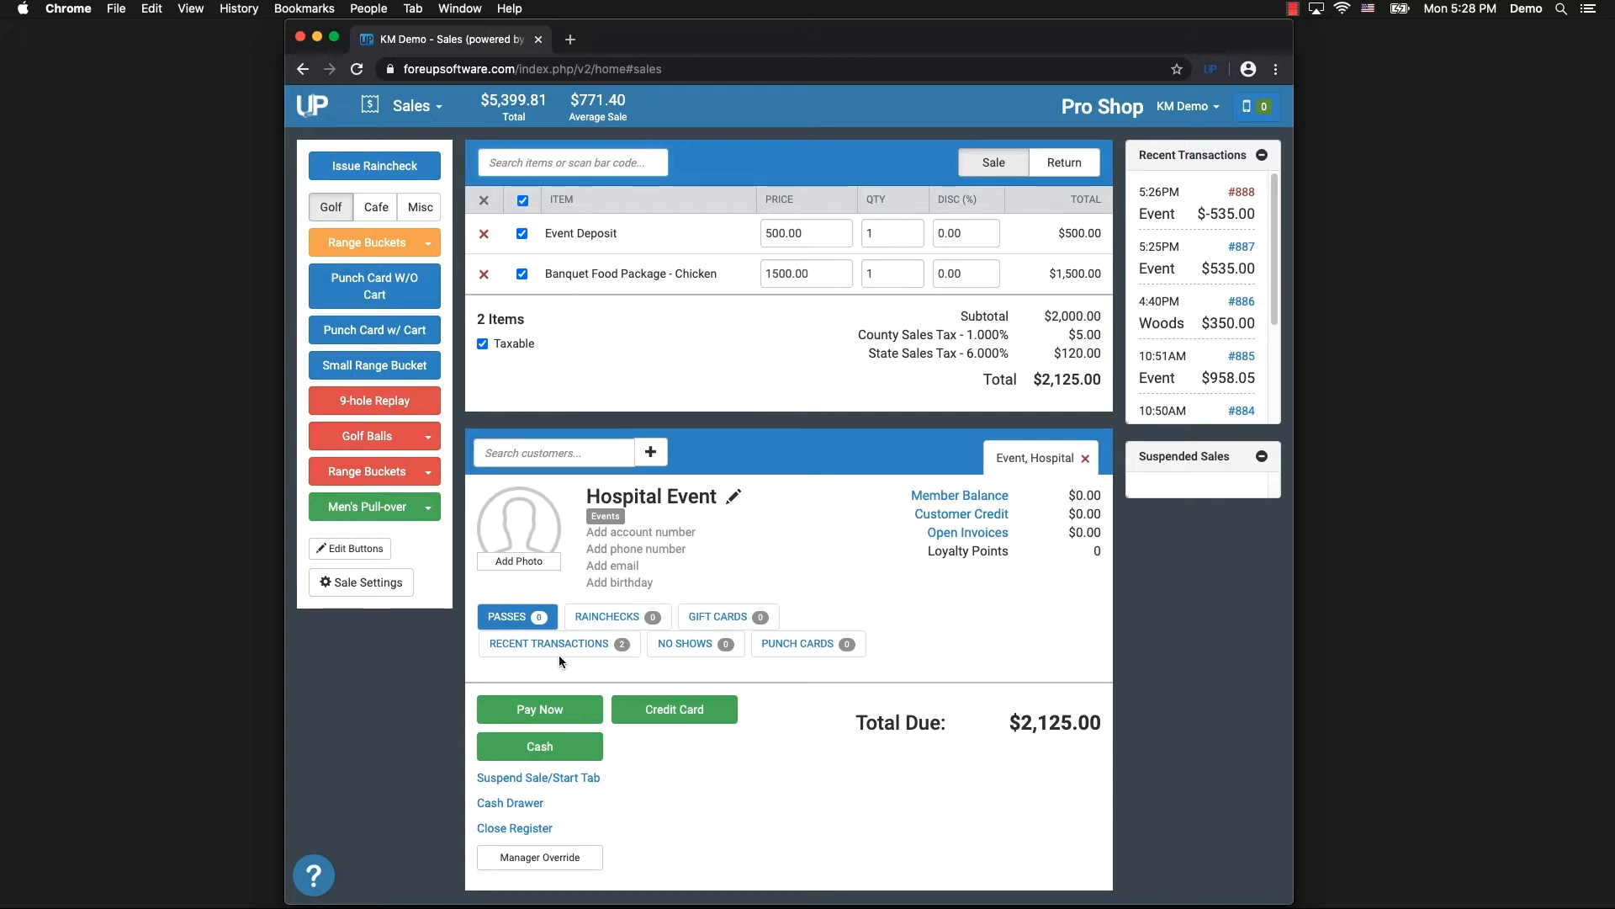
left_click(543, 712)
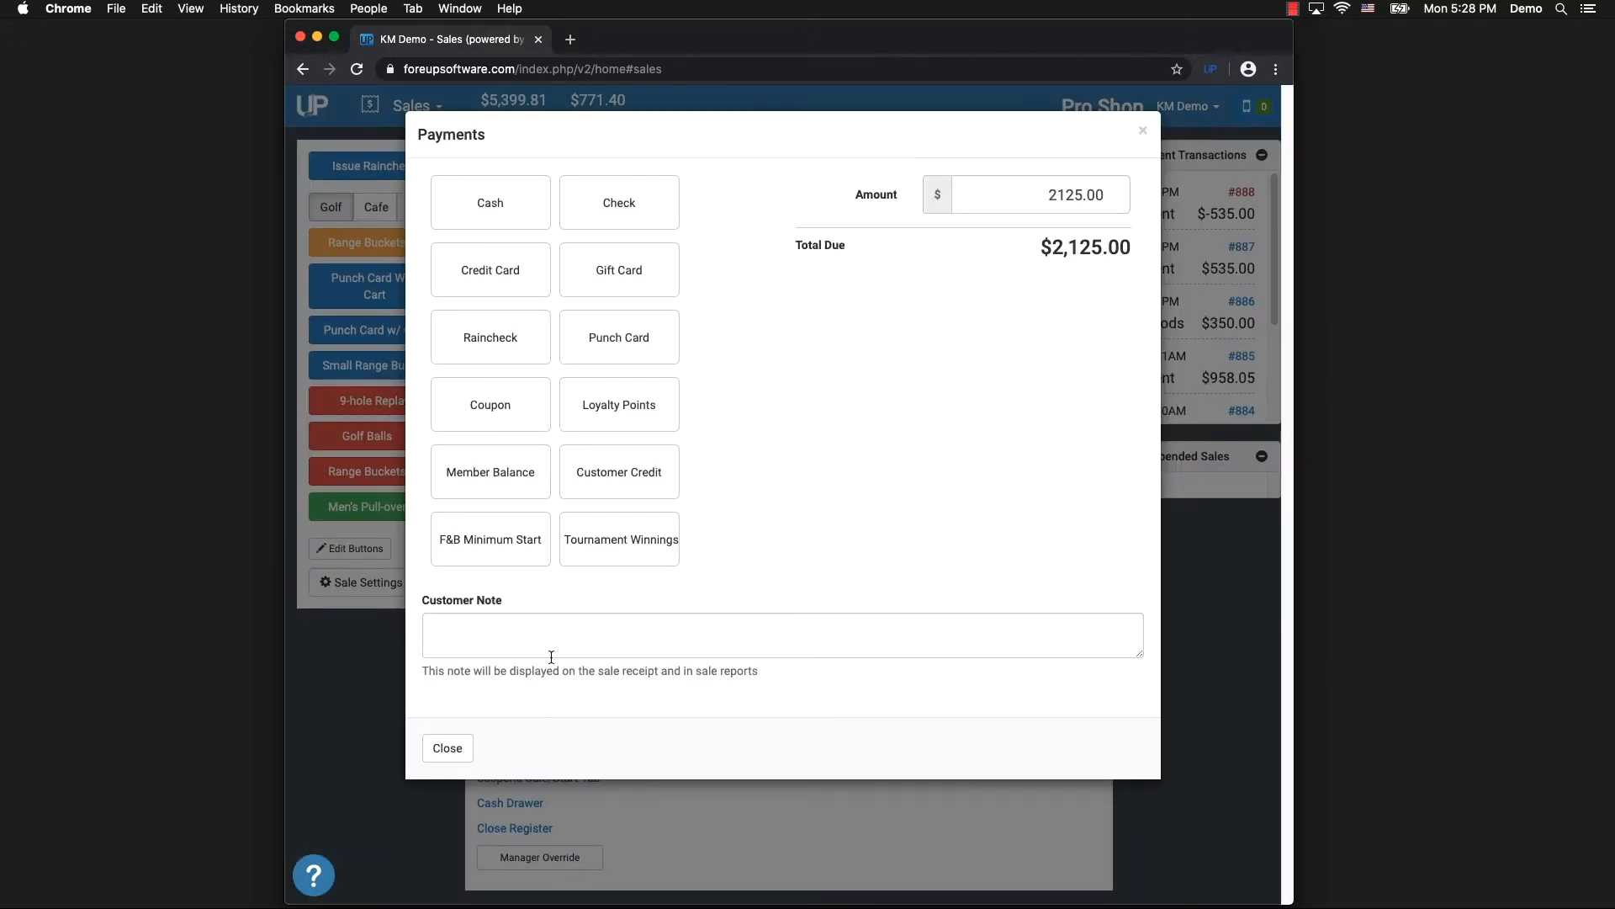
left_click(502, 474)
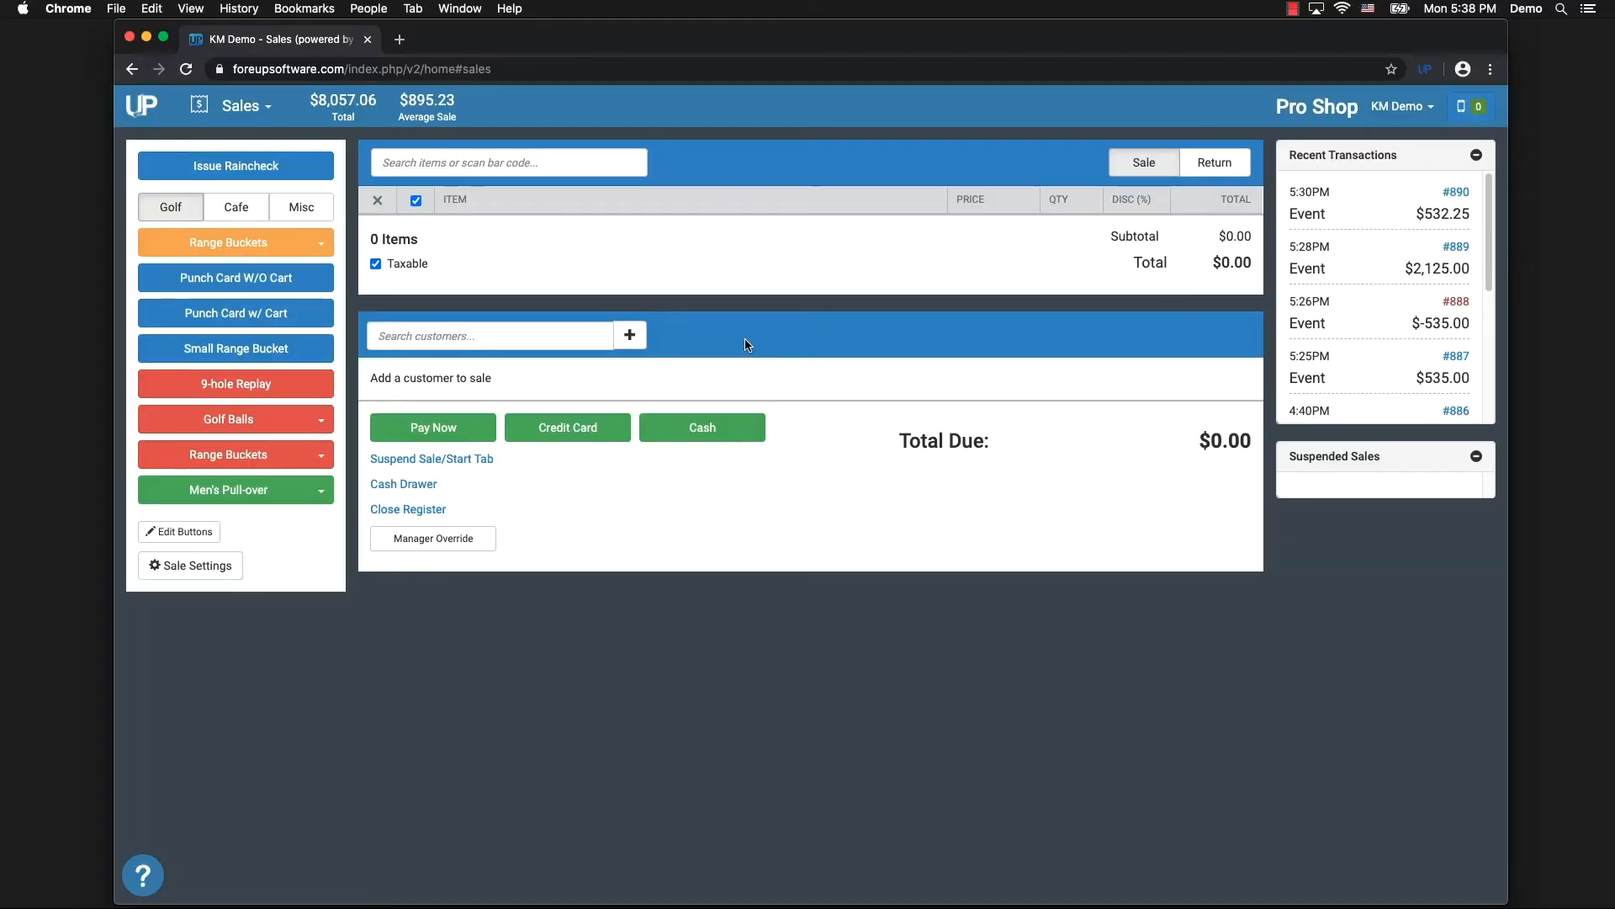
Start a new billing statement and choose Hospital Event as its customer
left_click(217, 119)
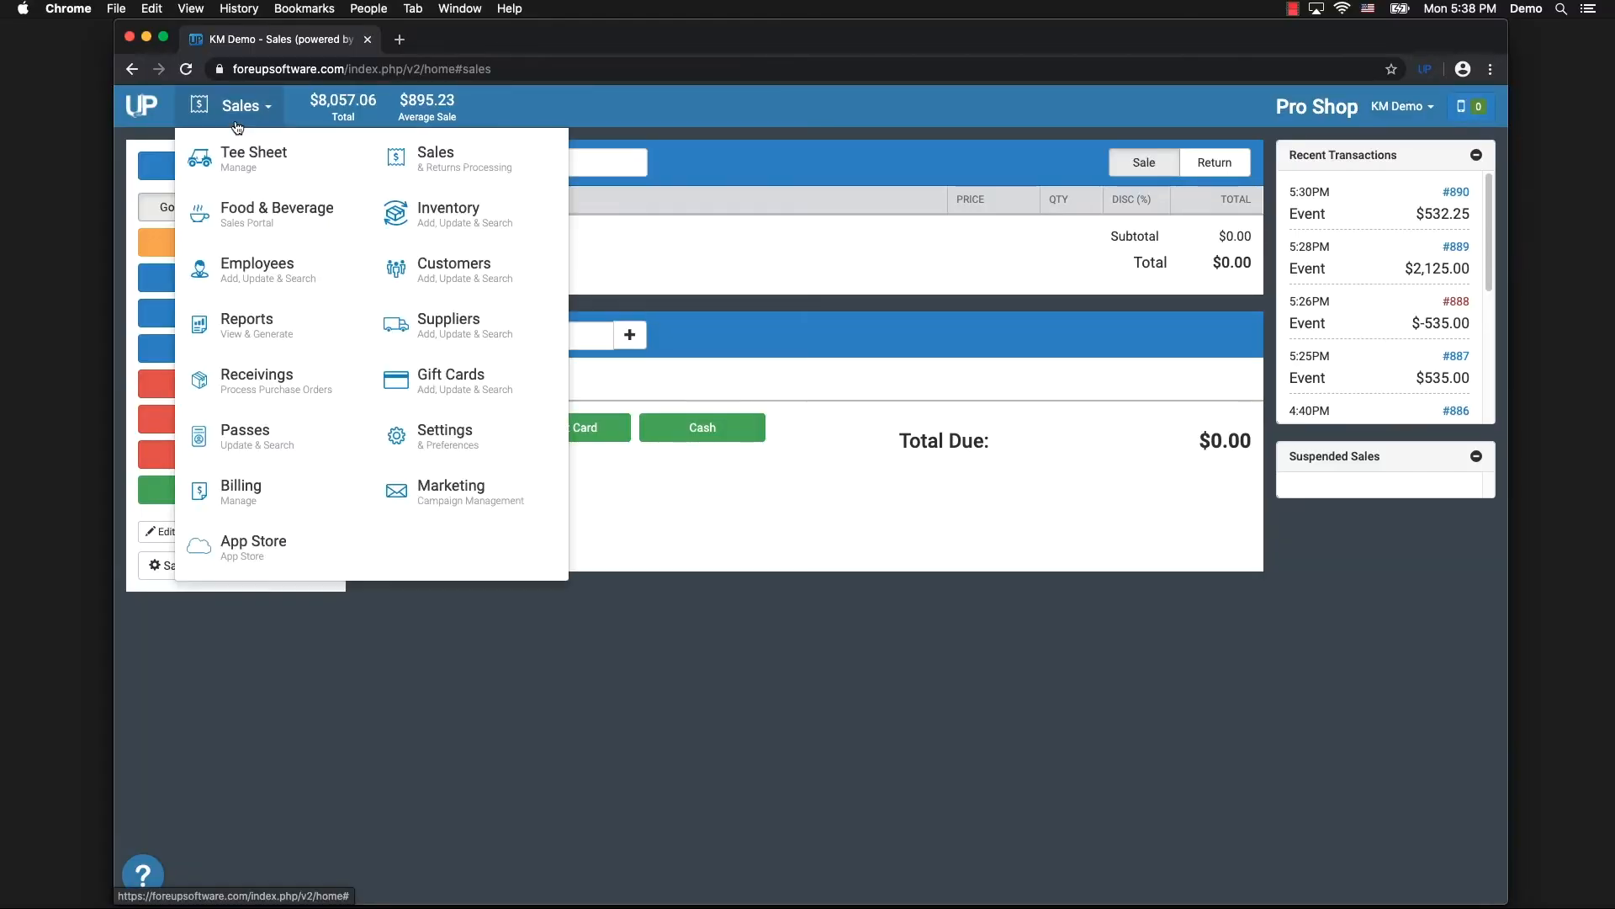
left_click(256, 502)
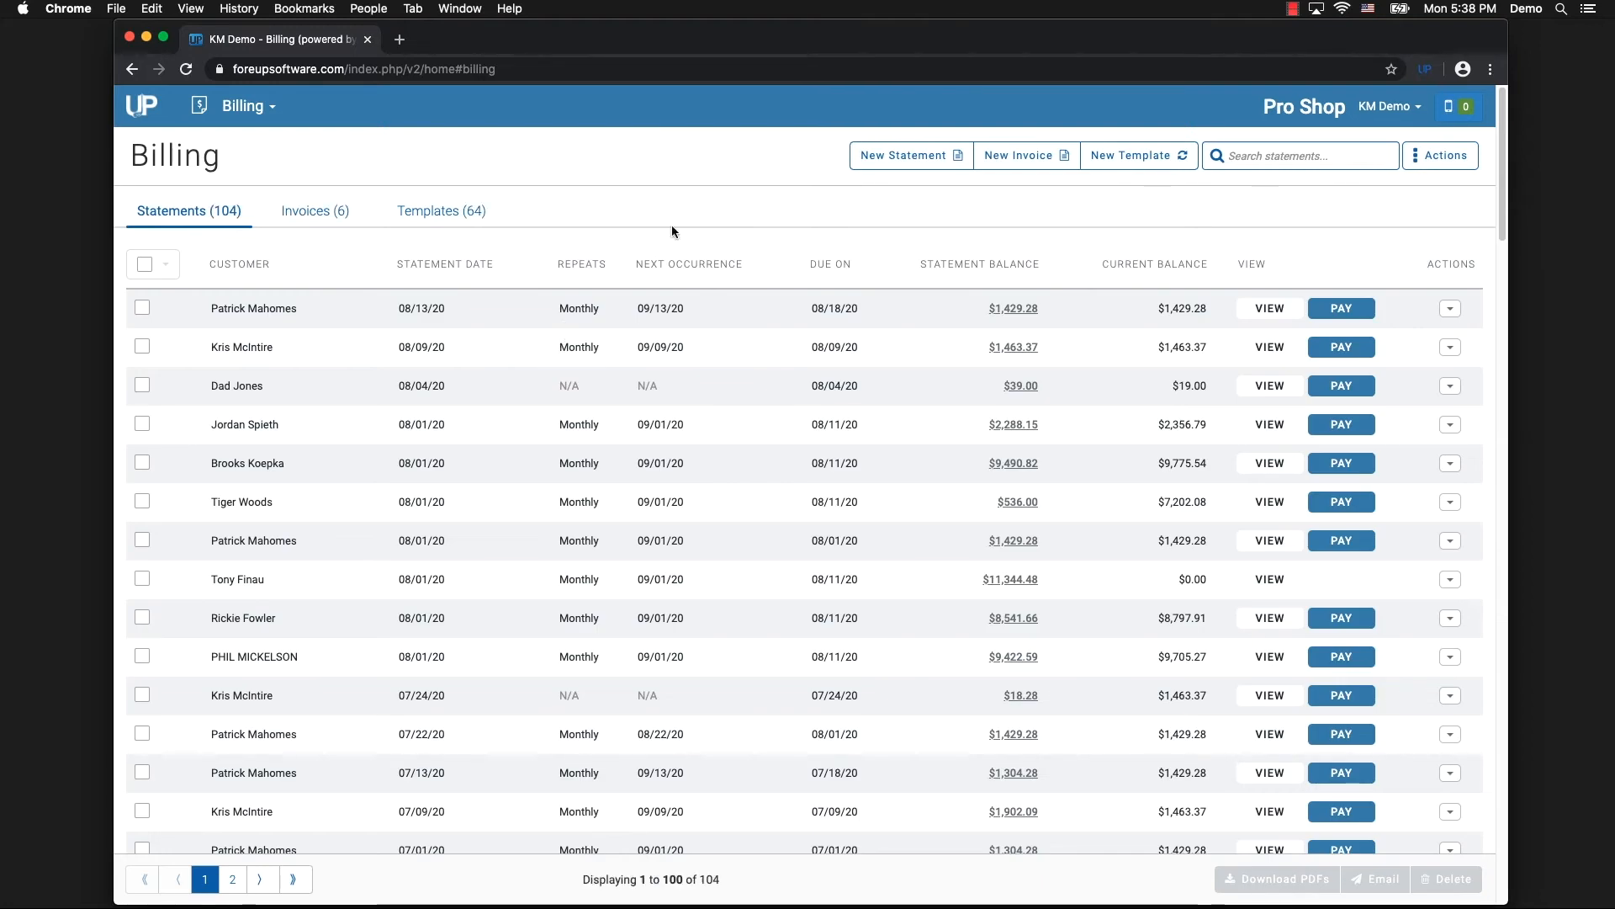
left_click(915, 156)
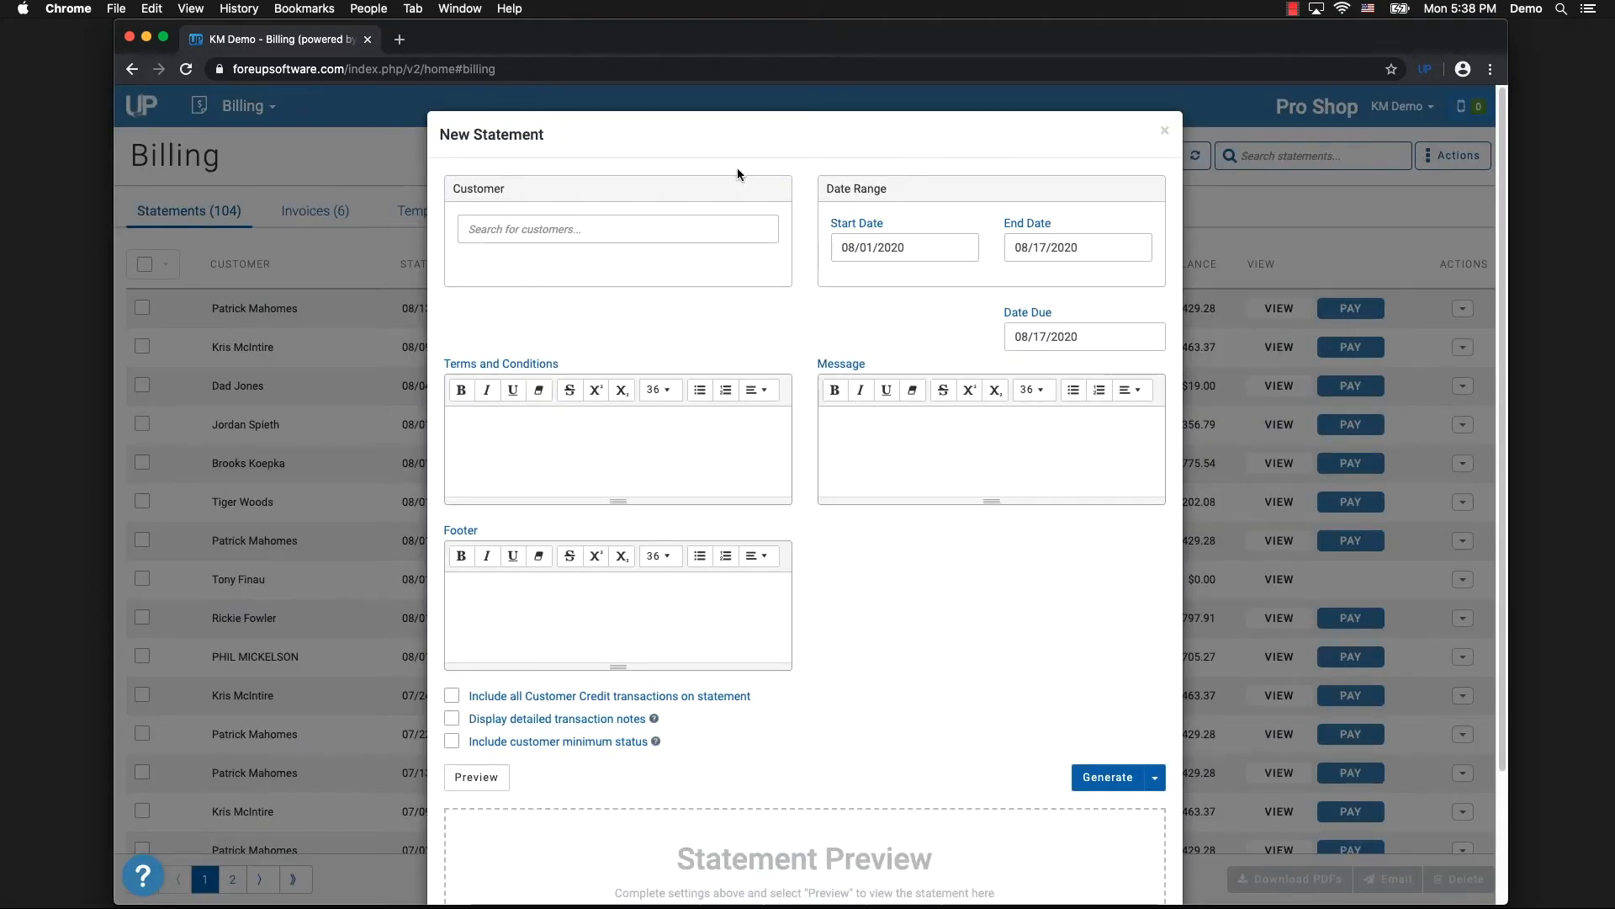
left_click(520, 220)
type("event")
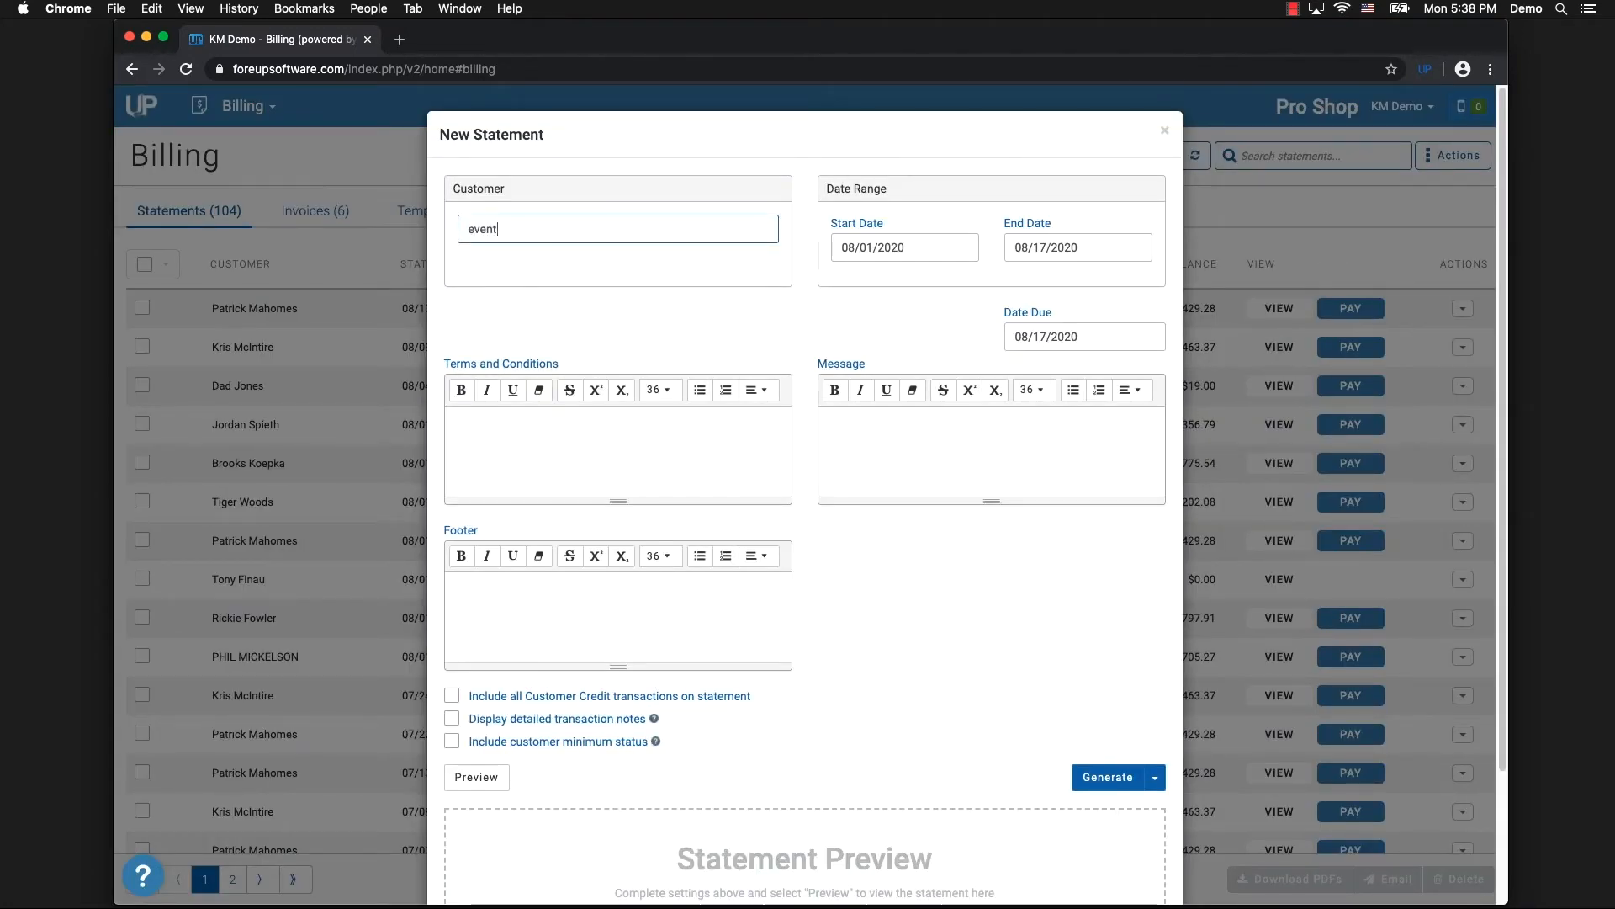
left_click(523, 328)
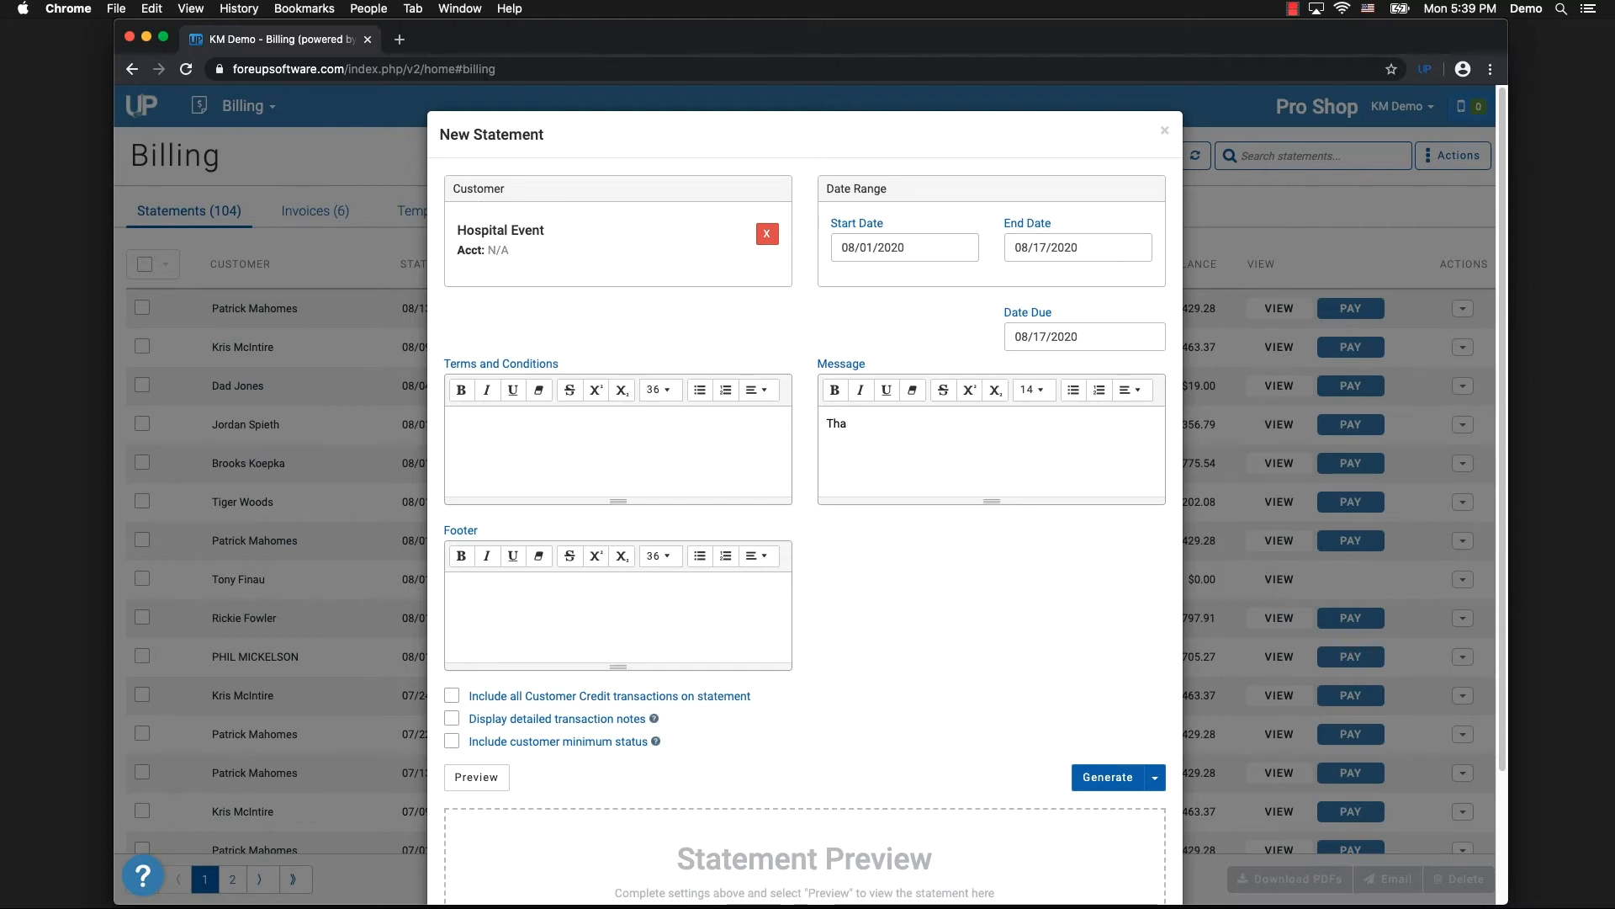
Enter the statement message "Thank you for hosting your event with us!" and generate the statement without emailing or printing it
type("nk you for hosting your event with us!")
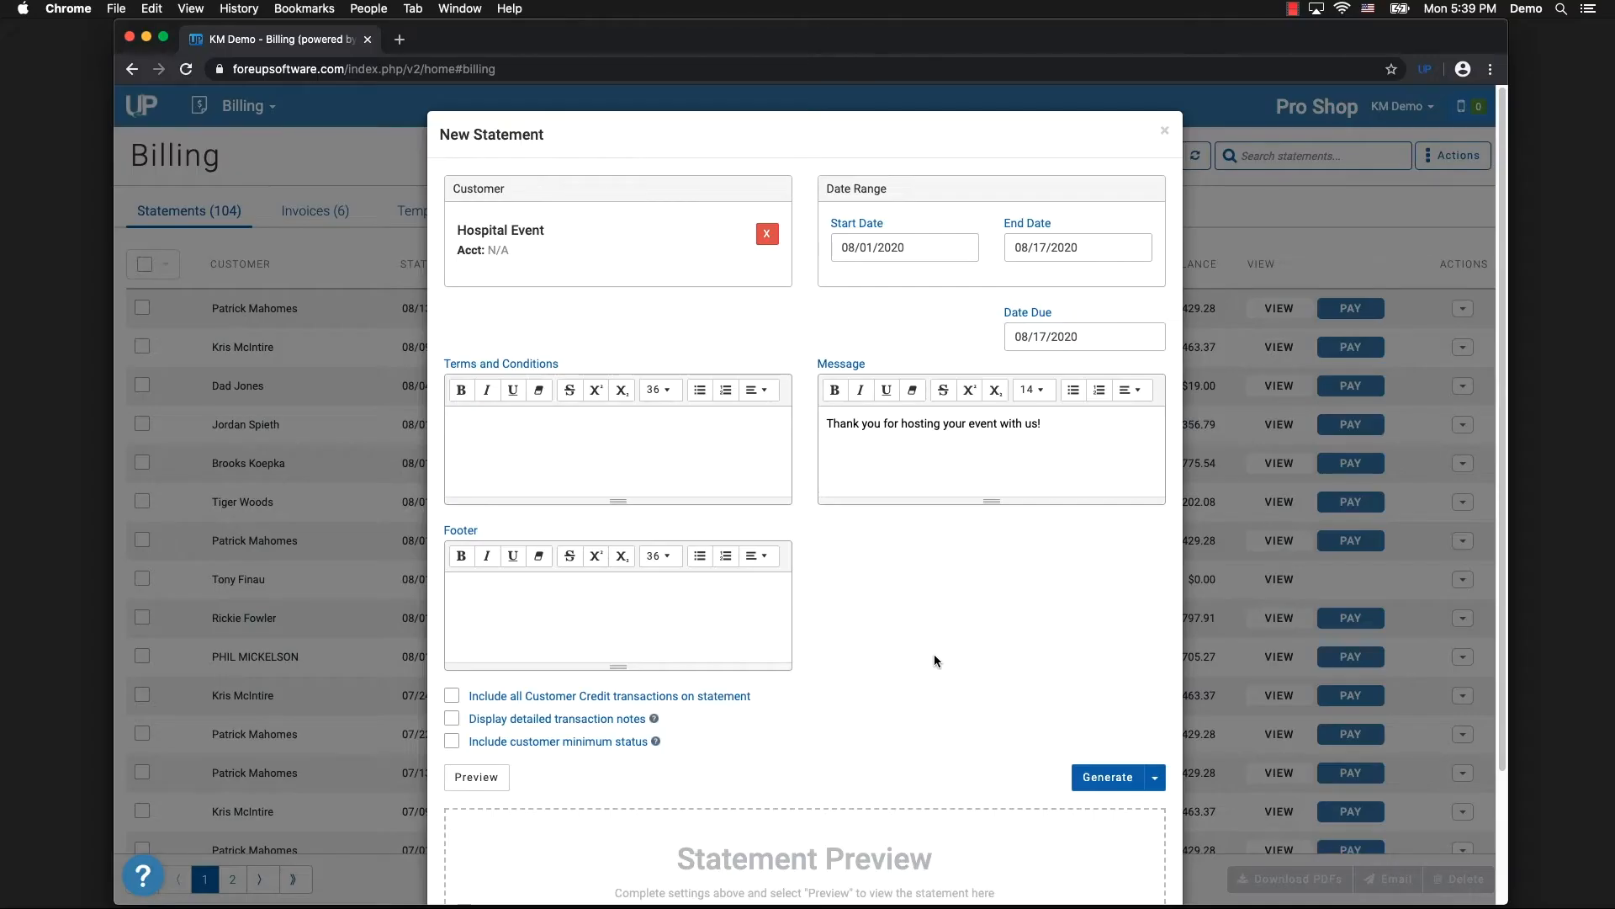
left_click(1156, 779)
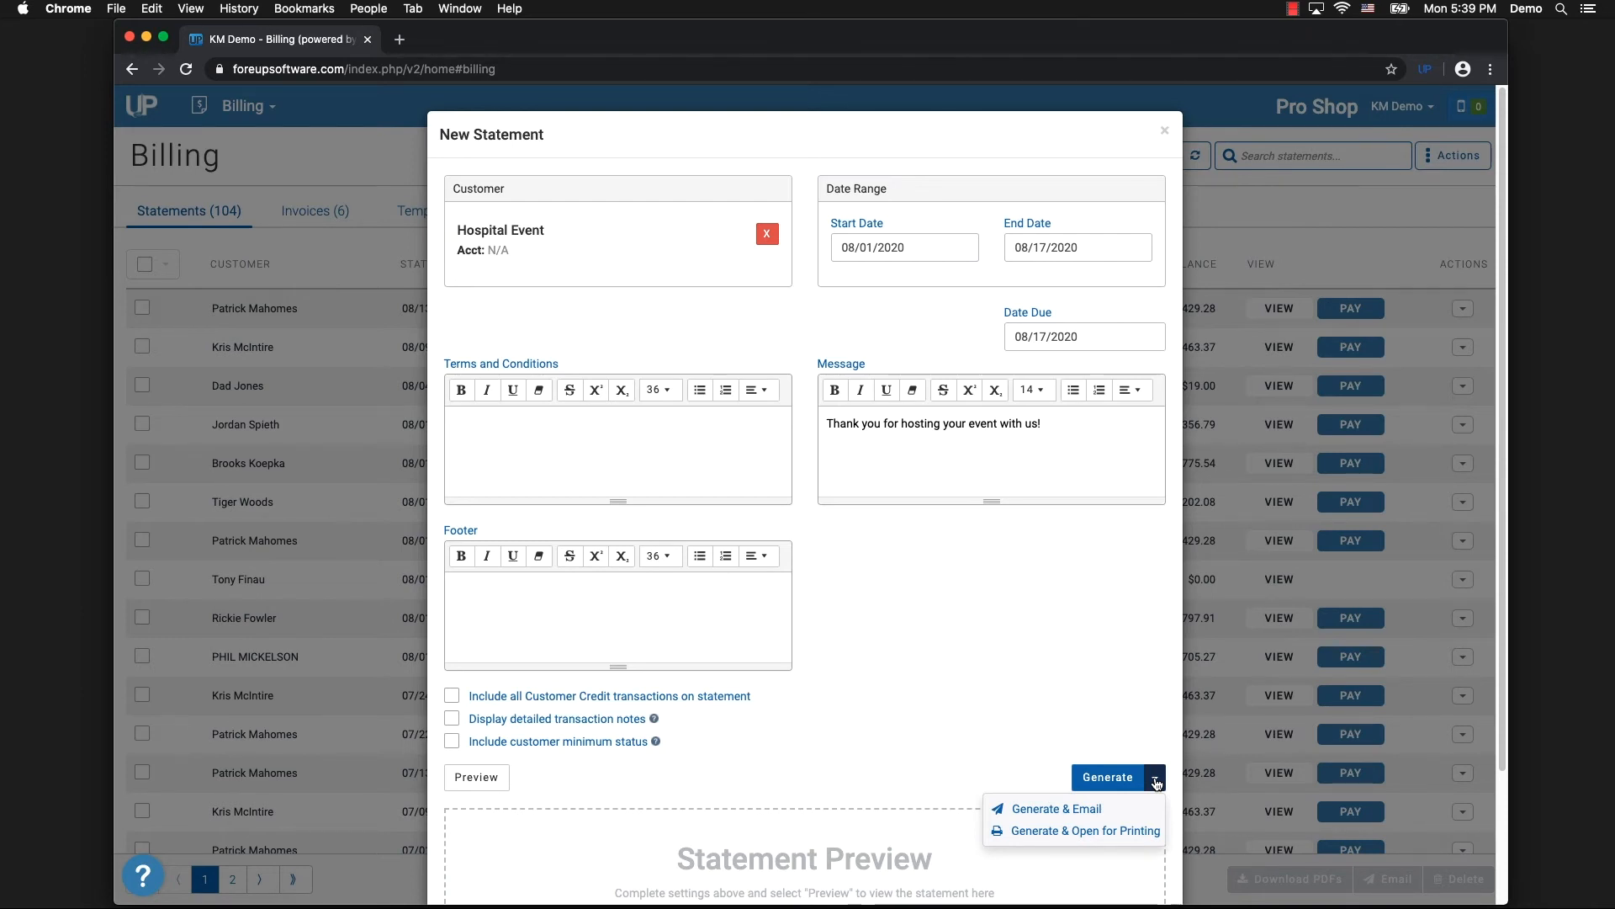
left_click(1099, 779)
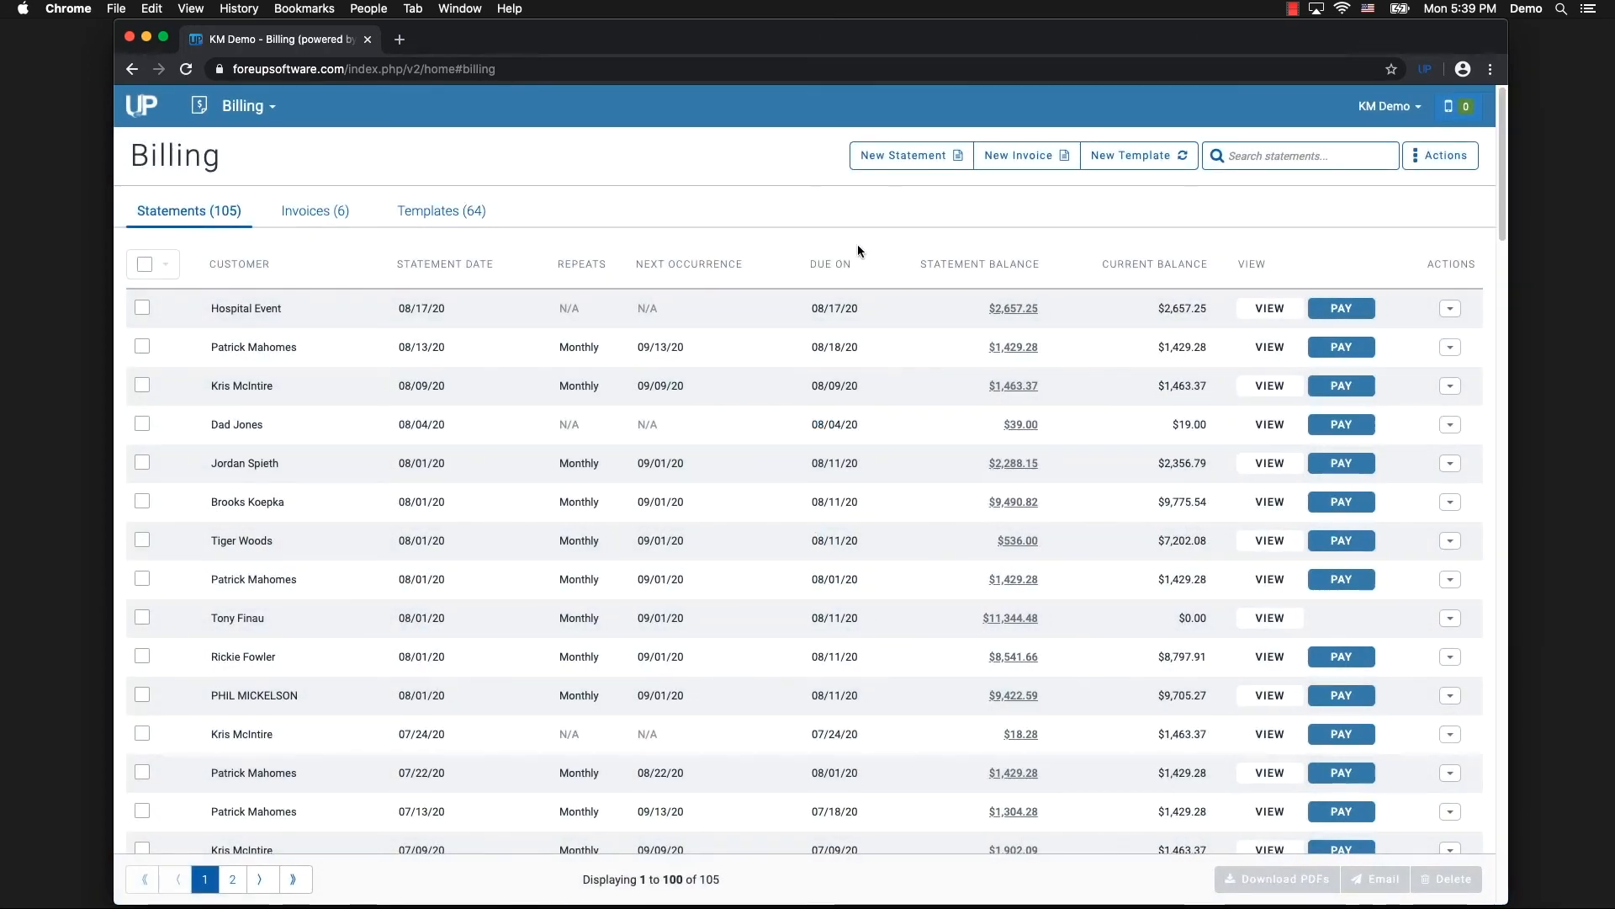
View the generated Hospital Event statement to check its account transactions, balance and message
left_click(1270, 309)
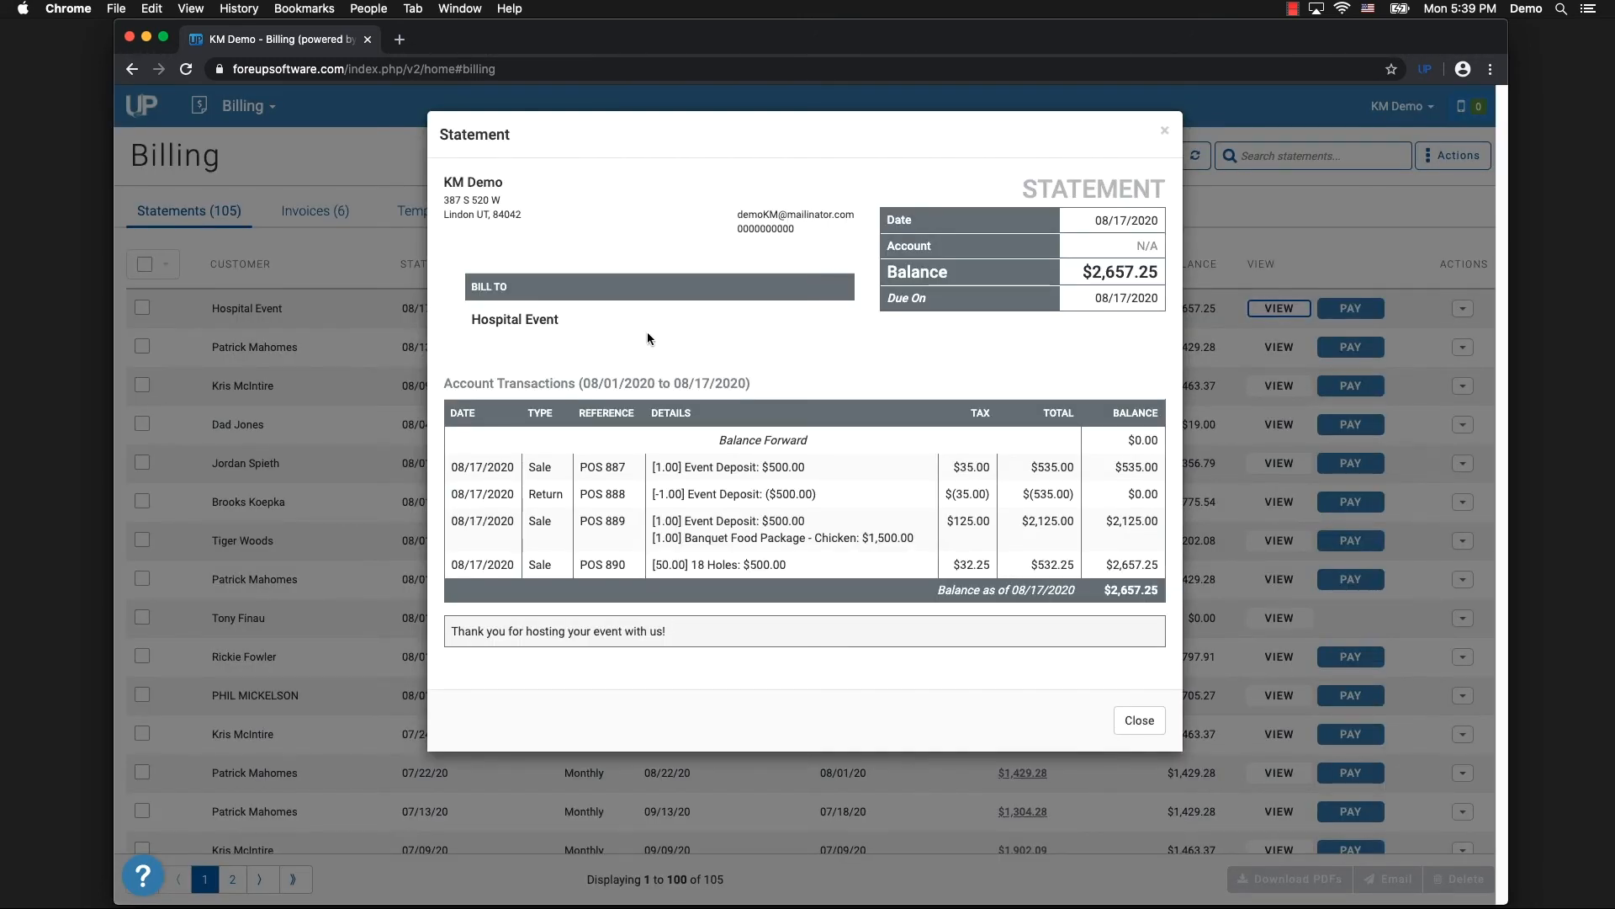